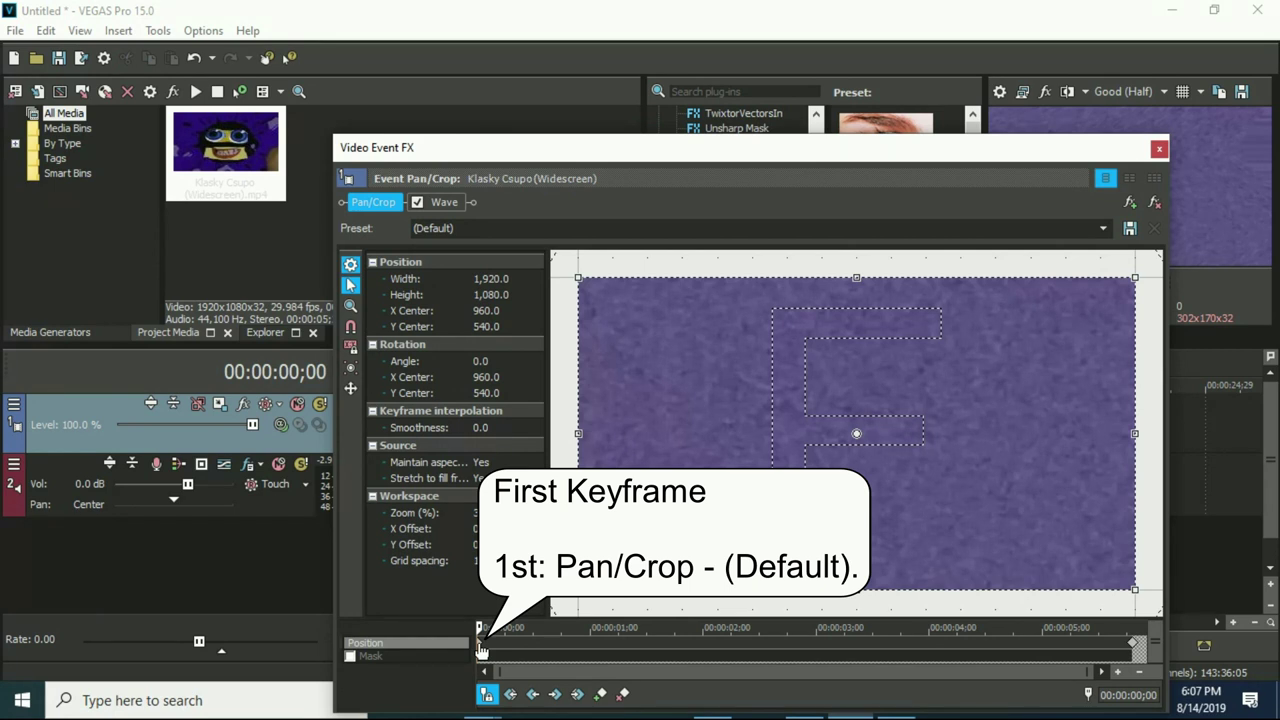
Review the video event's second Pan/Crop keyframe at the clip's end and its Wave effect settings, closing the effects window when done
{"action": "left_click", "coordinate": [1134, 650]}
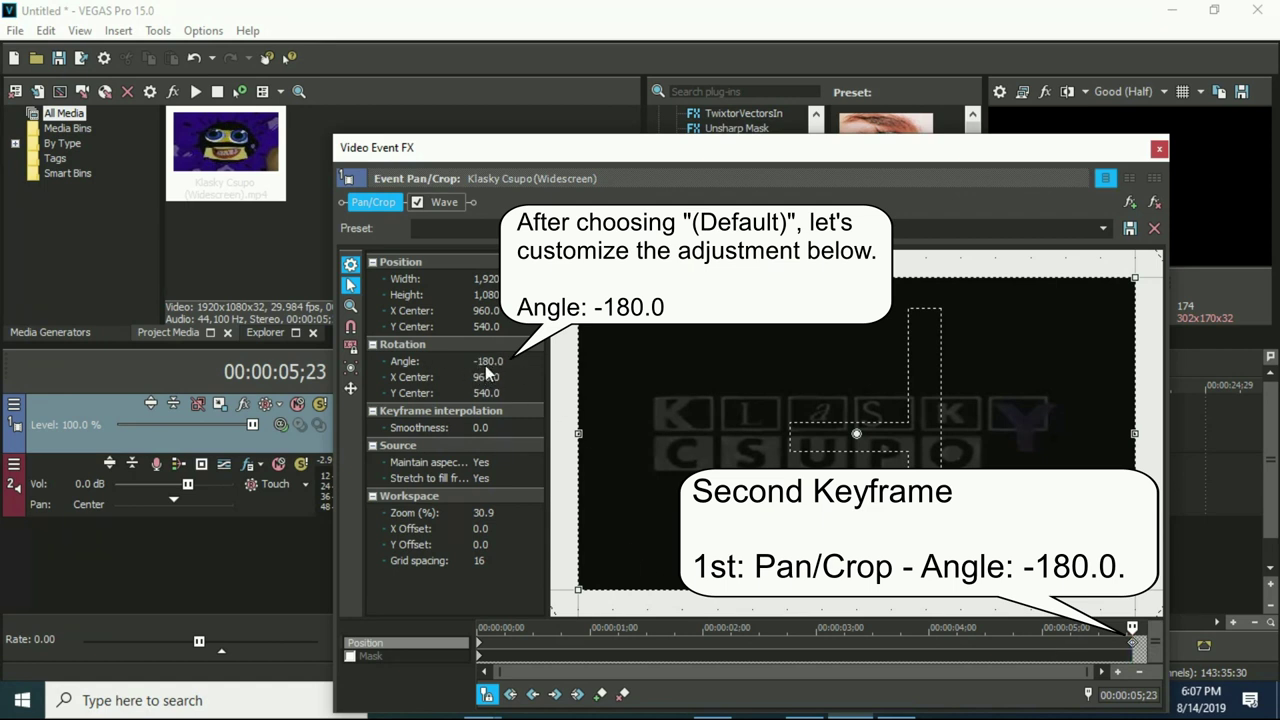
{"action": "left_click", "coordinate": [444, 202]}
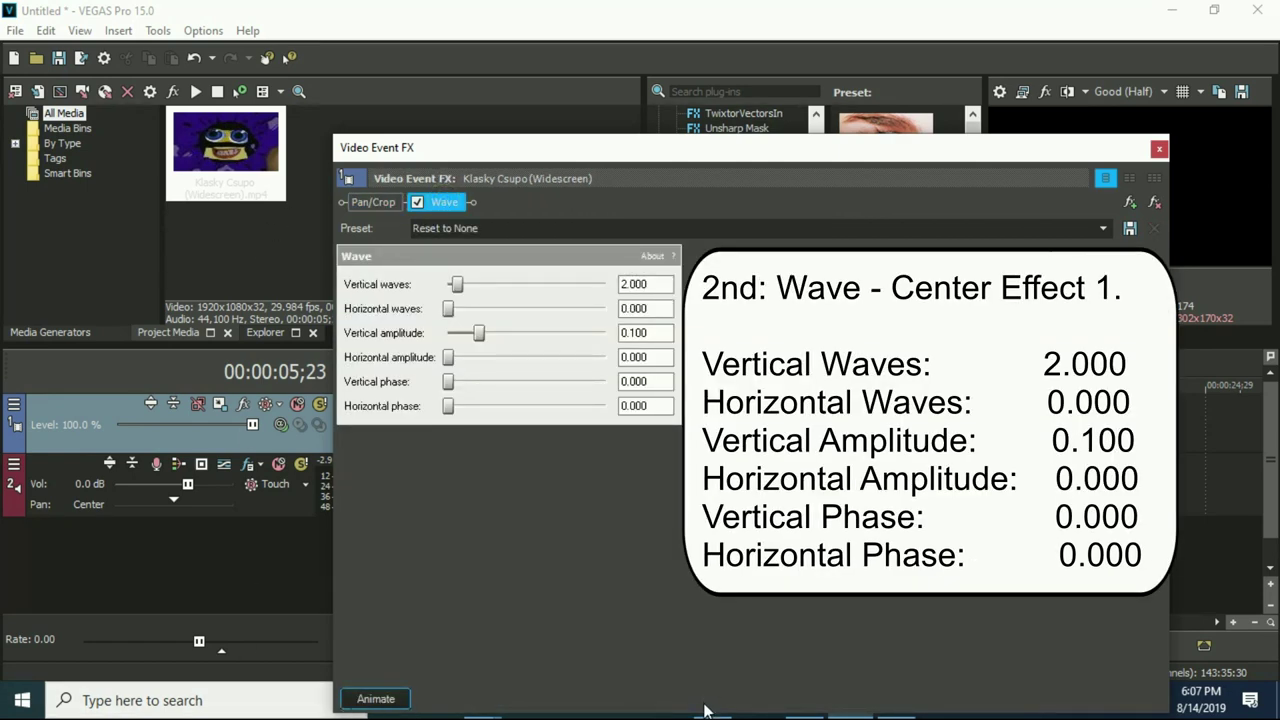
{"action": "left_click", "coordinate": [1159, 148]}
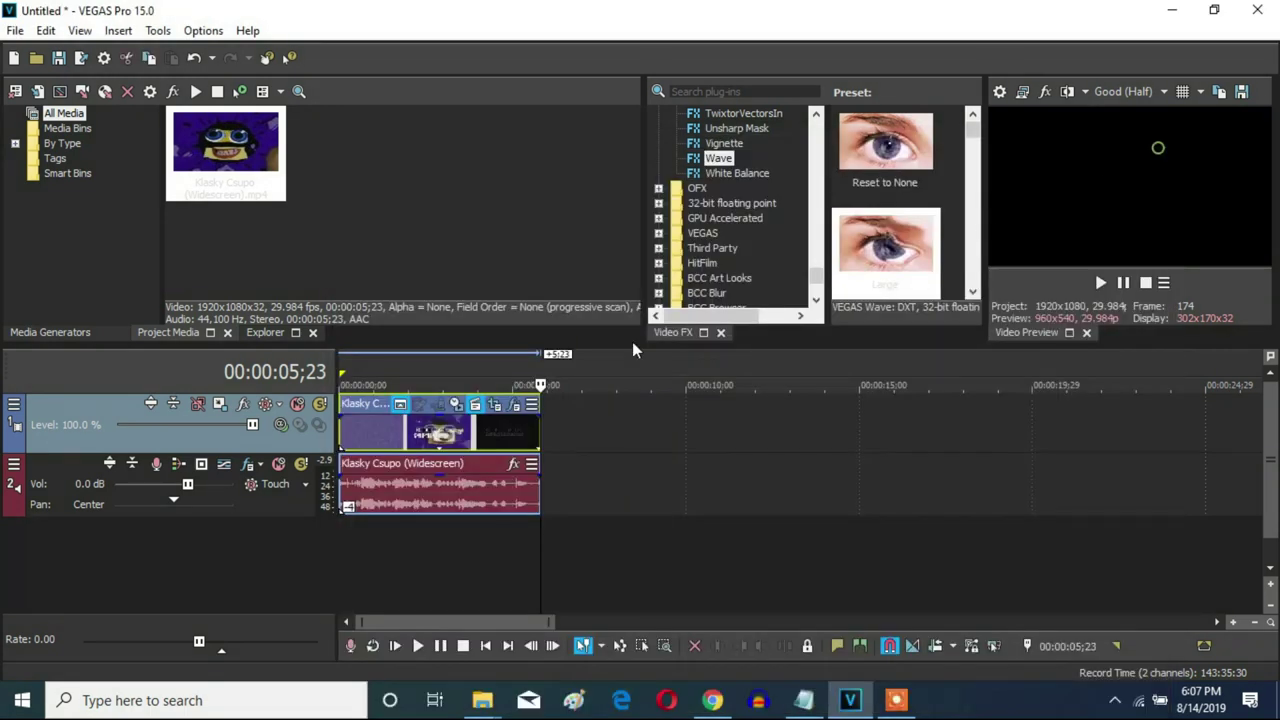
Check the time stretch and pitch shift settings in the audio event's properties
{"action": "left_click", "coordinate": [342, 430]}
{"action": "right_click", "coordinate": [419, 500]}
{"action": "left_click", "coordinate": [466, 676]}
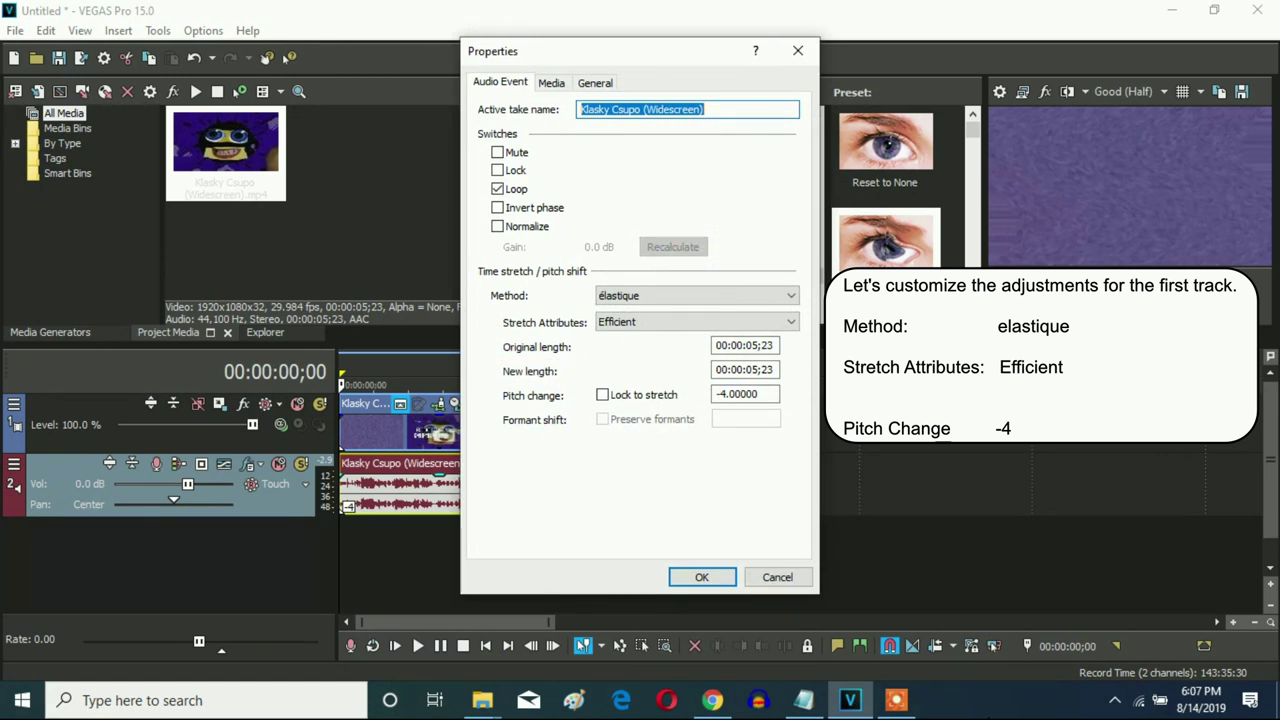
{"action": "left_click", "coordinate": [702, 577]}
{"action": "left_click", "coordinate": [893, 701]}
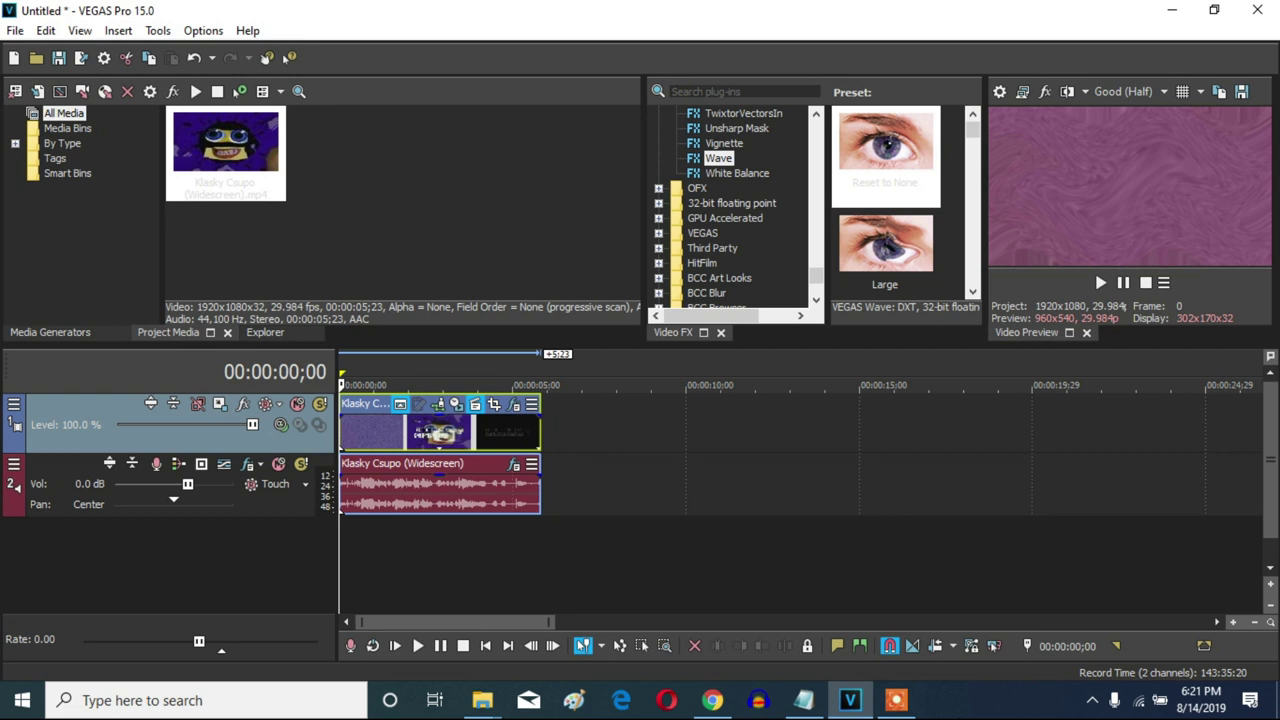
Review the video event's HSL Adjust, Pinch/Punch and two Wave effect settings, closing the effects window when done
{"action": "left_click", "coordinate": [513, 405]}
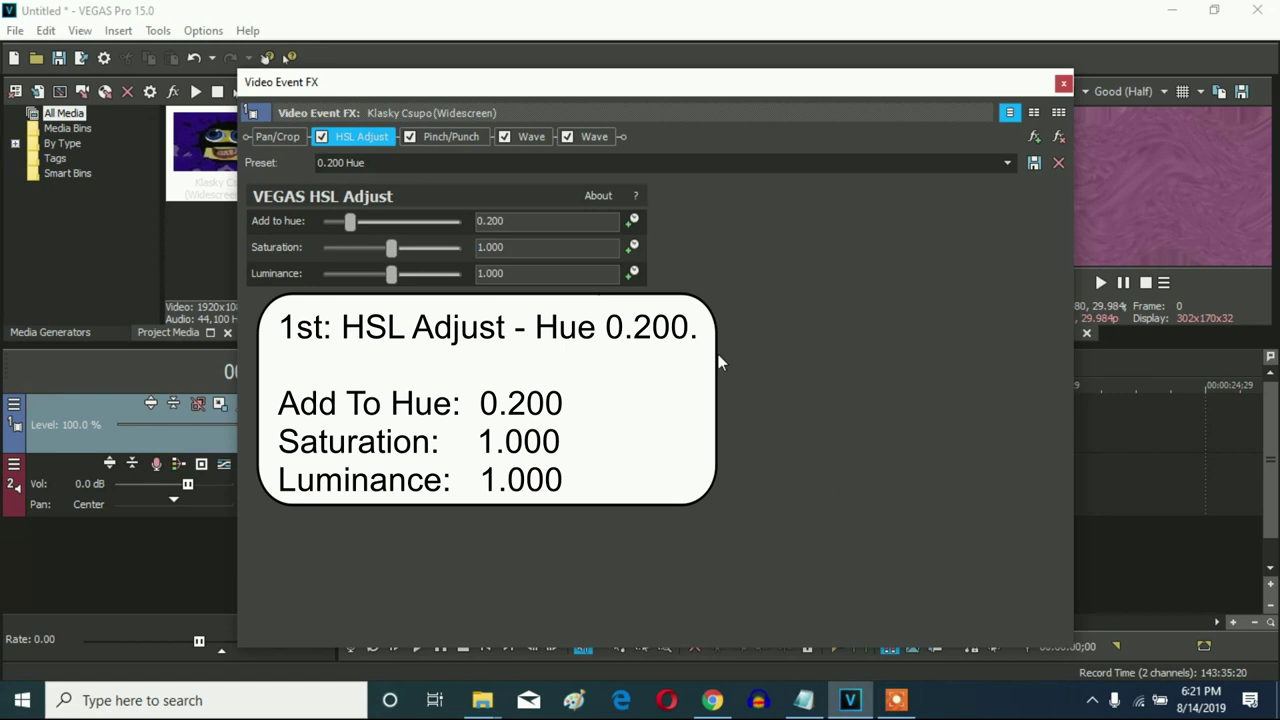
{"action": "left_click", "coordinate": [463, 140]}
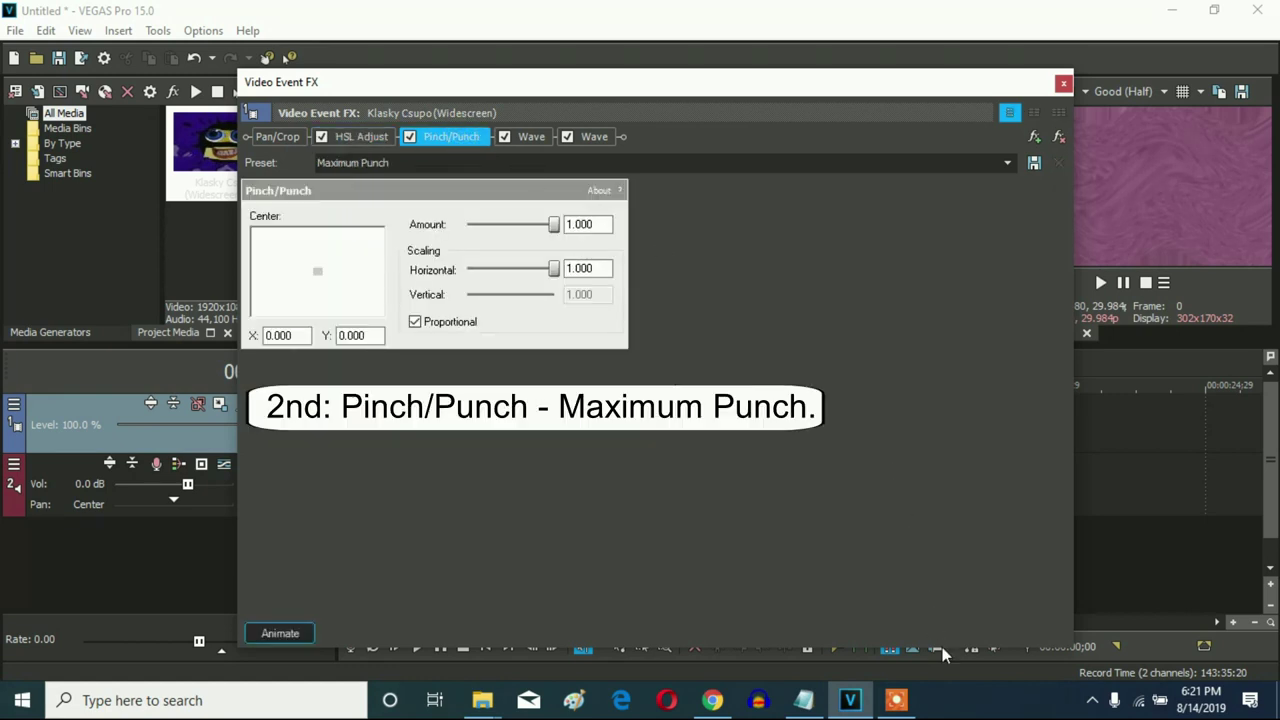
{"action": "left_click", "coordinate": [538, 138]}
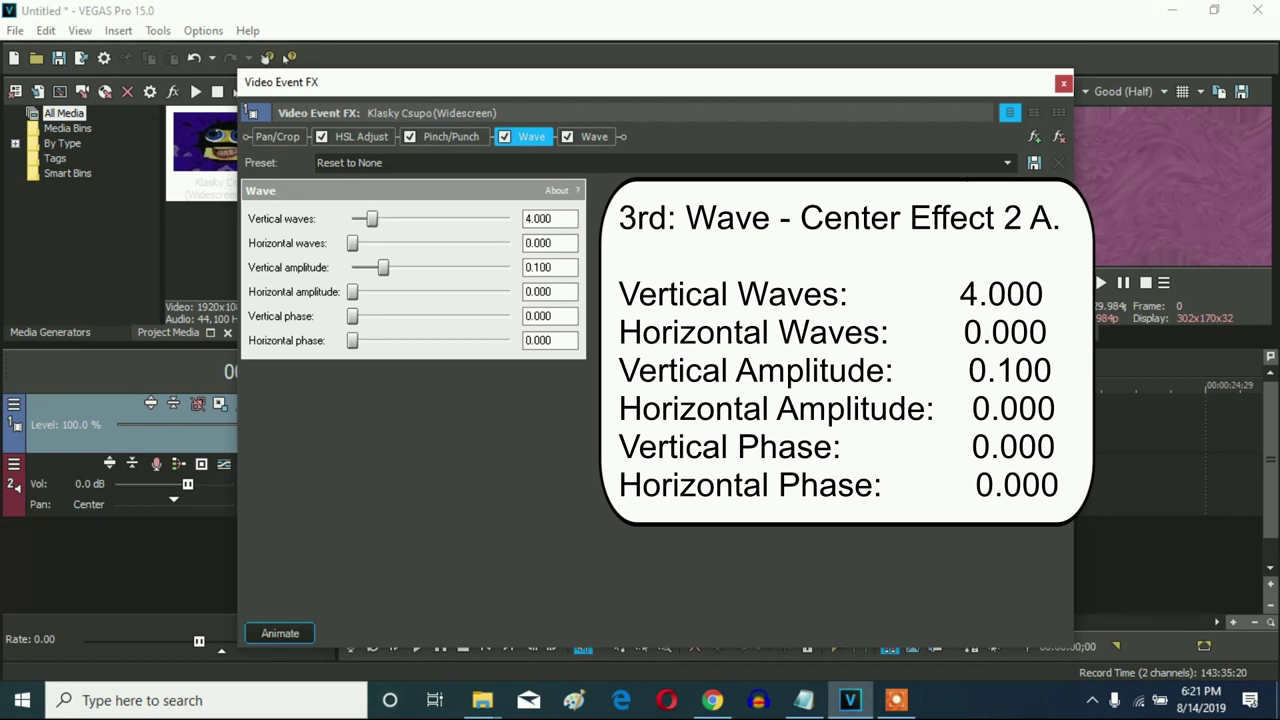
{"action": "left_click", "coordinate": [594, 136]}
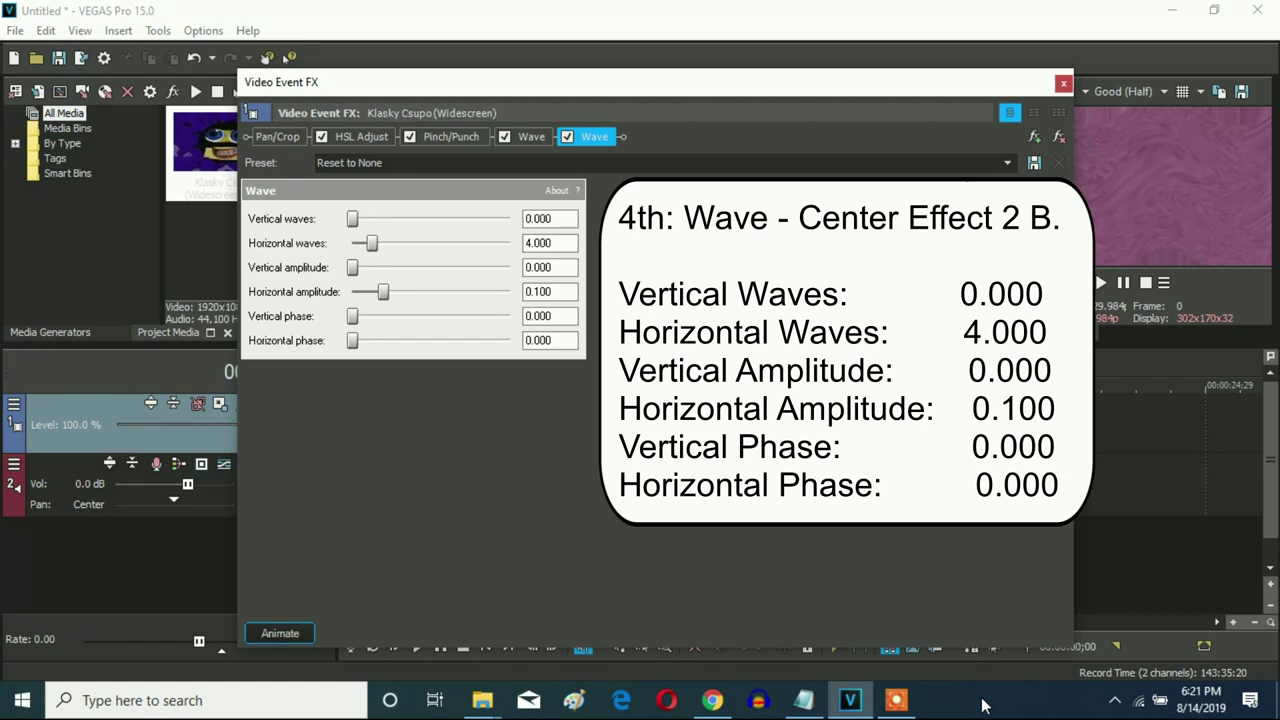
{"action": "left_click", "coordinate": [1063, 84]}
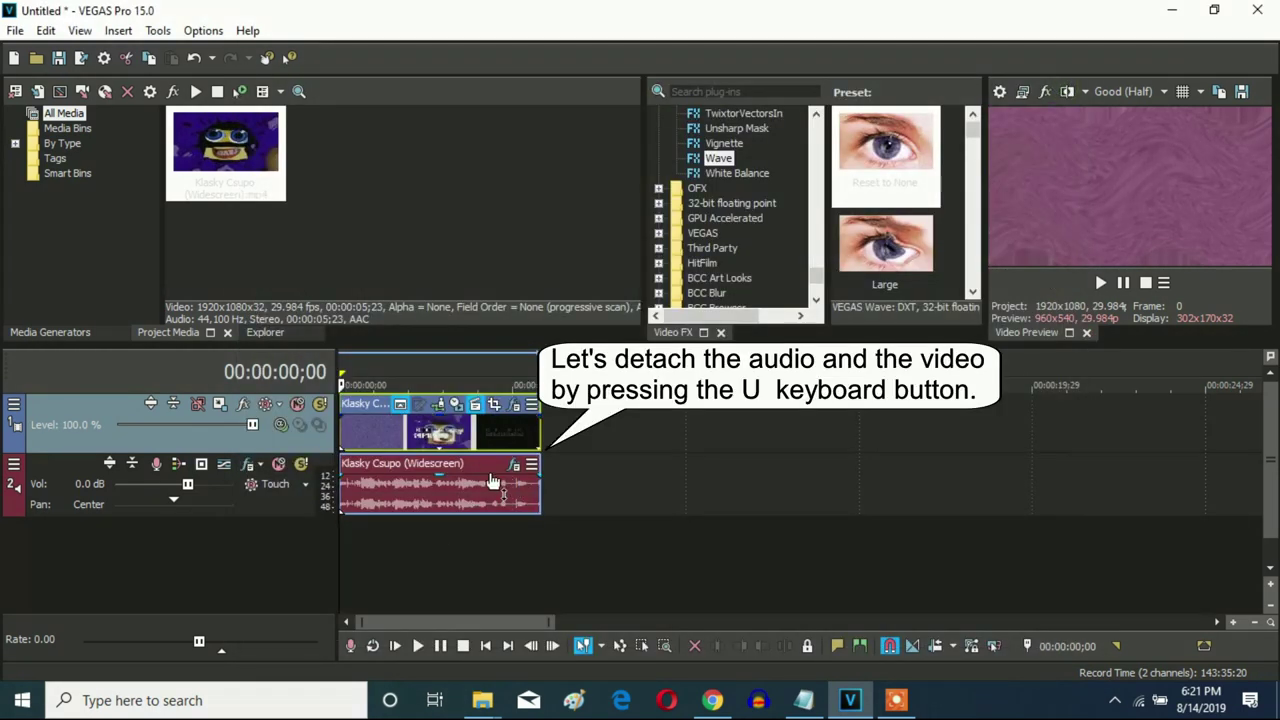
Ungroup the audio event from its video event on the timeline
{"action": "right_click", "coordinate": [446, 481]}
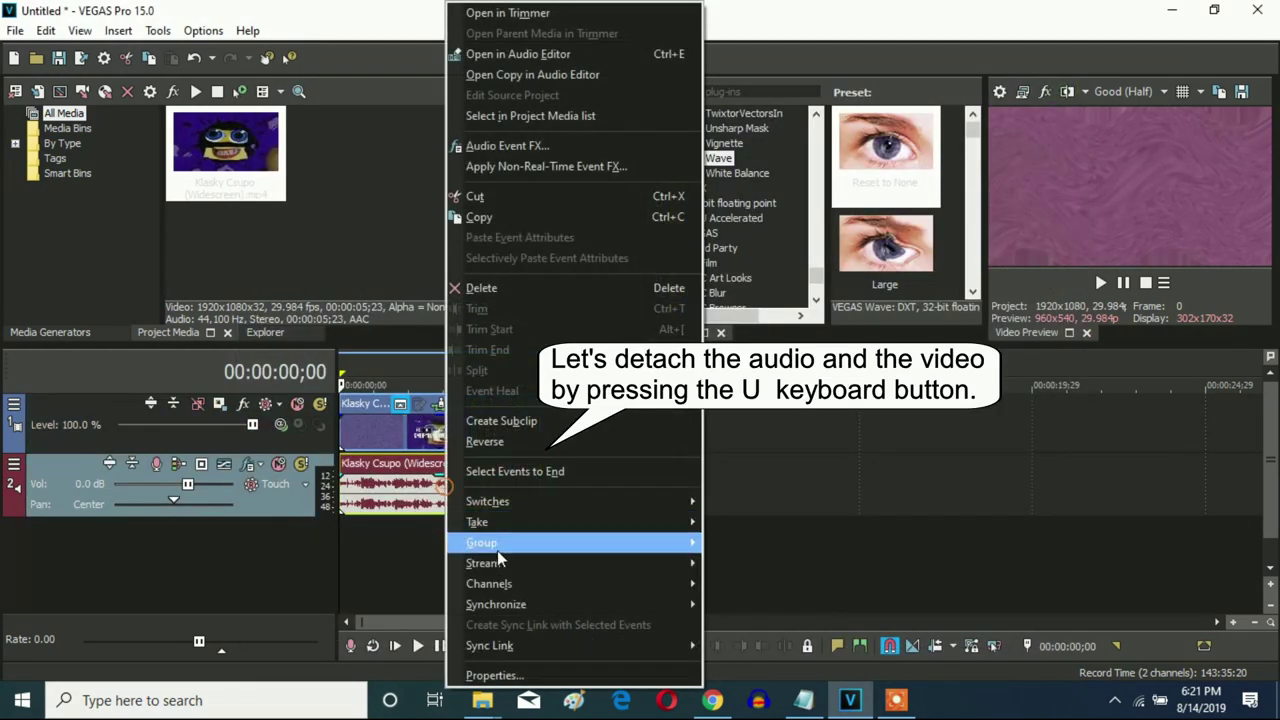
{"action": "left_click", "coordinate": [340, 440]}
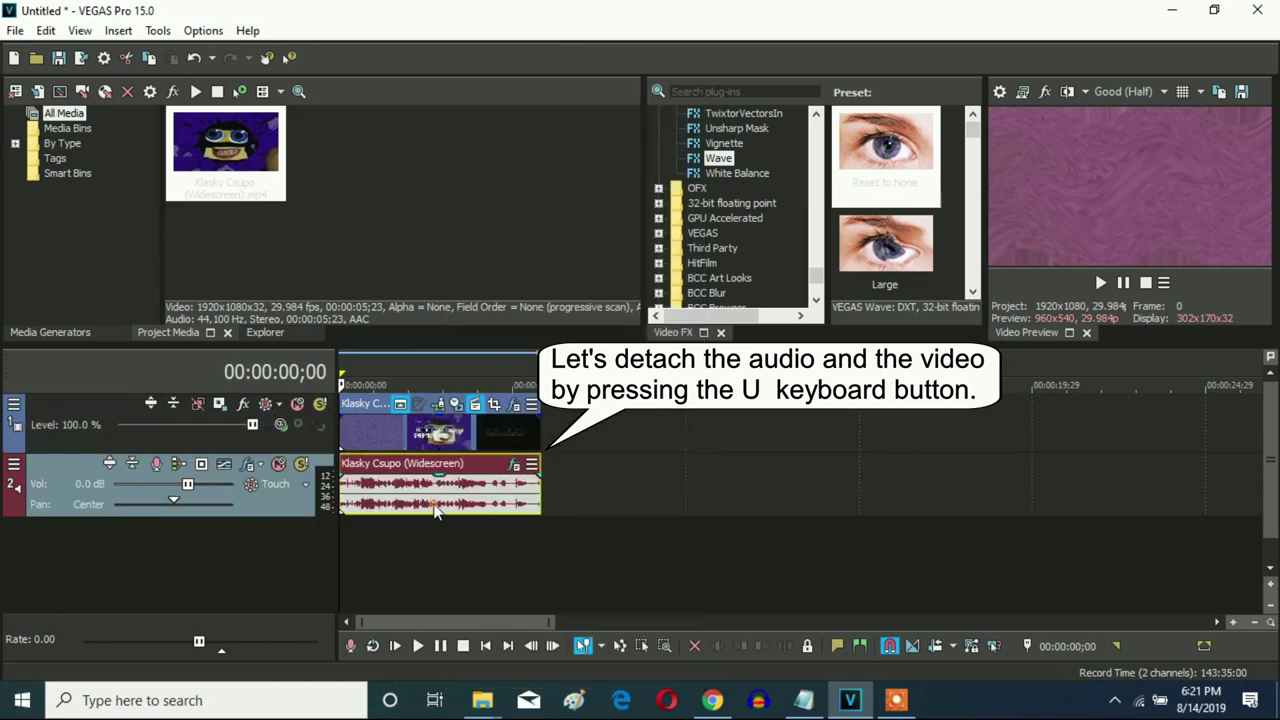
{"action": "right_click", "coordinate": [435, 511]}
{"action": "left_click", "coordinate": [437, 511]}
{"action": "right_click", "coordinate": [350, 490]}
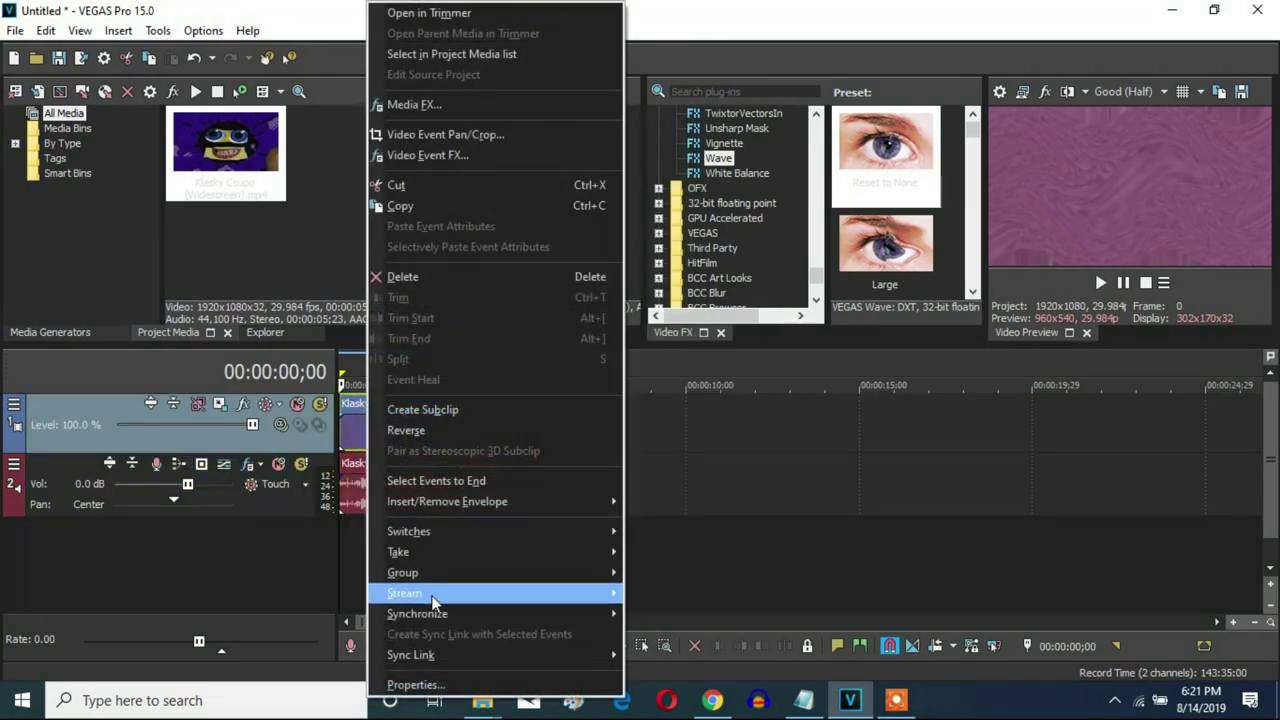
Set the audio event's stretch to élastique Efficient, lock pitch to stretch, and set the pitch change to -20
{"action": "left_click", "coordinate": [452, 676]}
{"action": "left_click", "coordinate": [617, 296]}
{"action": "left_click", "coordinate": [626, 327]}
{"action": "left_click", "coordinate": [623, 322]}
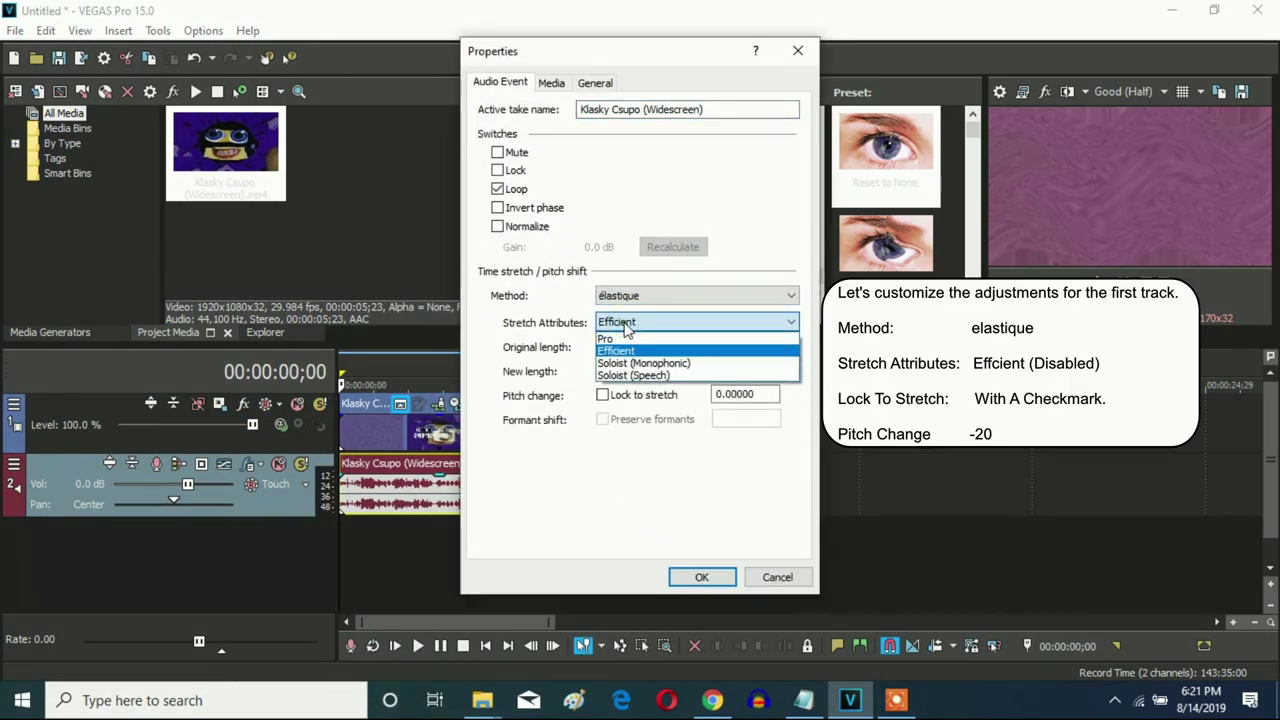
{"action": "left_click", "coordinate": [626, 350]}
{"action": "left_click", "coordinate": [608, 396]}
{"action": "double_click", "coordinate": [760, 397]}
{"action": "type", "text": "-20"}
{"action": "left_click", "coordinate": [770, 395]}
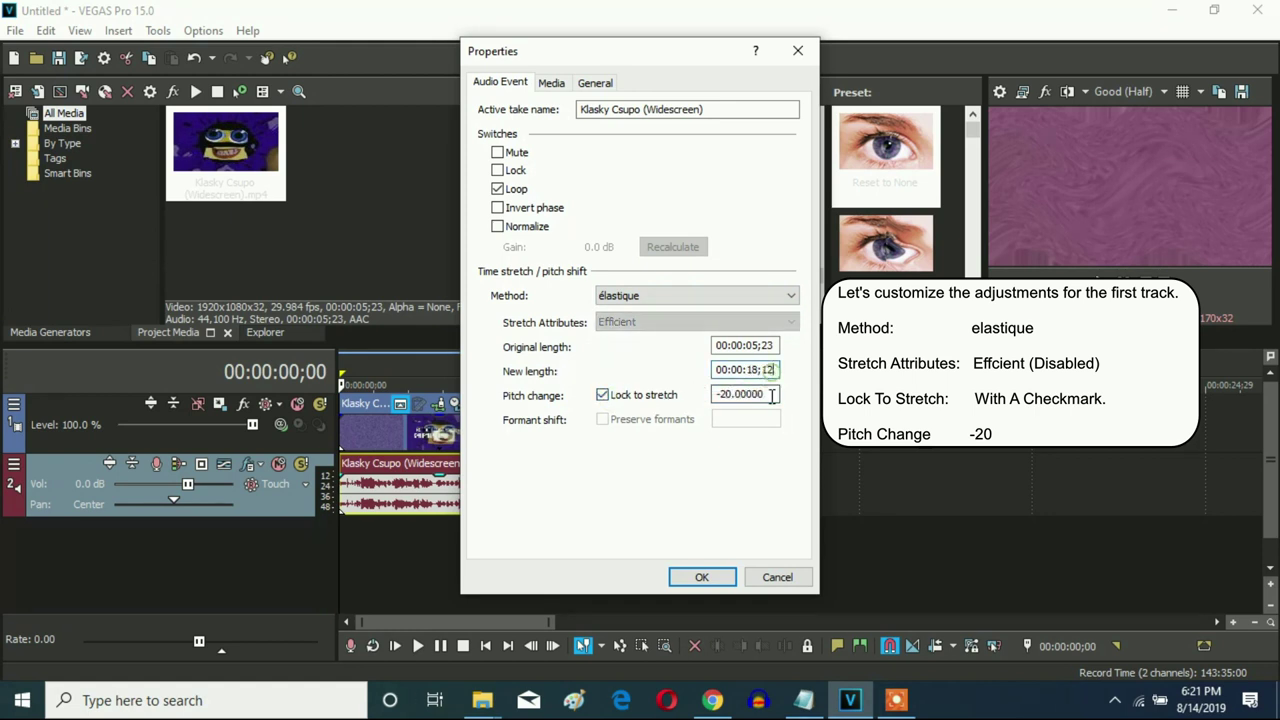
{"action": "left_click", "coordinate": [699, 578]}
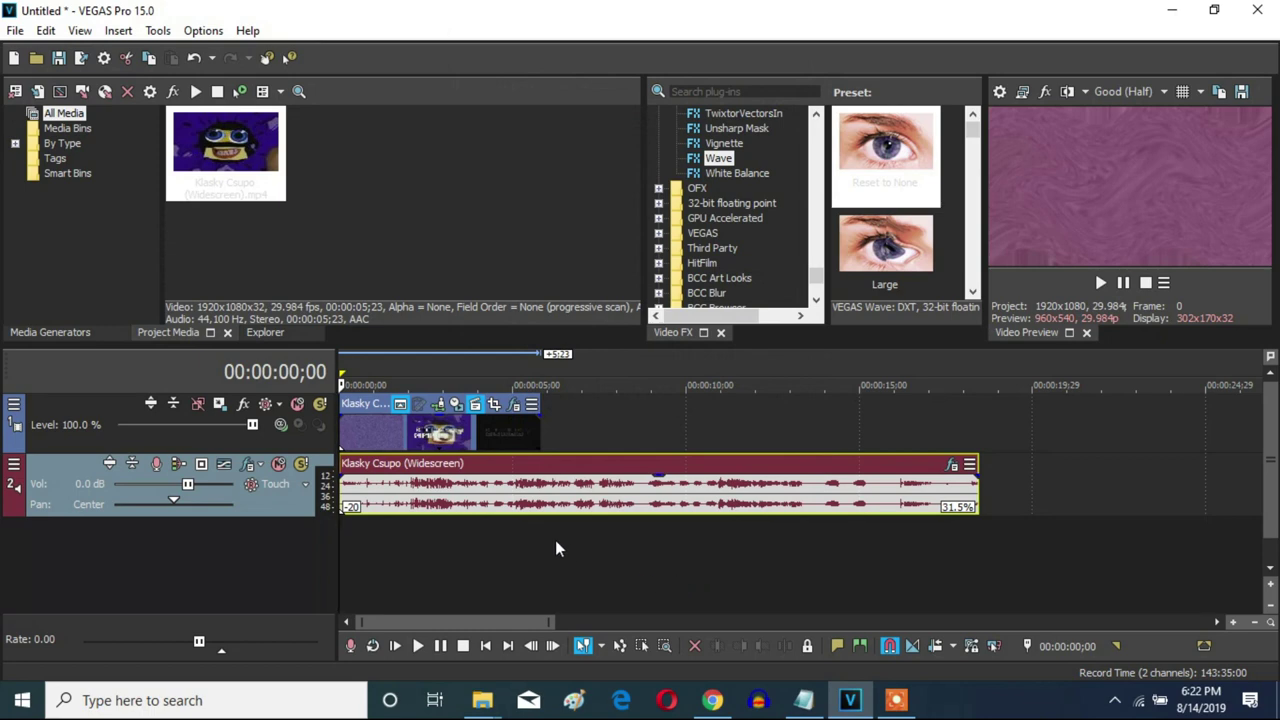
Set the video event's playback rate to 0.315 and extend its end to match the end of the audio event
{"action": "right_click", "coordinate": [447, 433]}
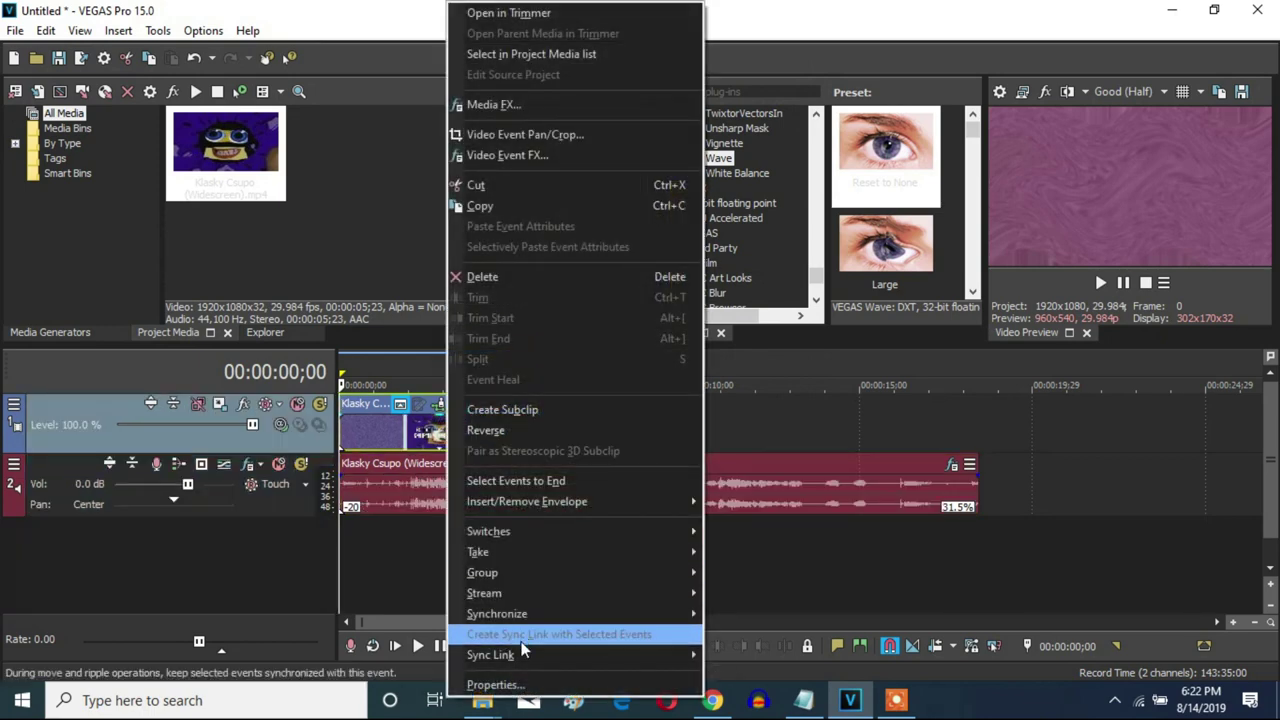
{"action": "left_click", "coordinate": [500, 688]}
{"action": "double_click", "coordinate": [600, 330]}
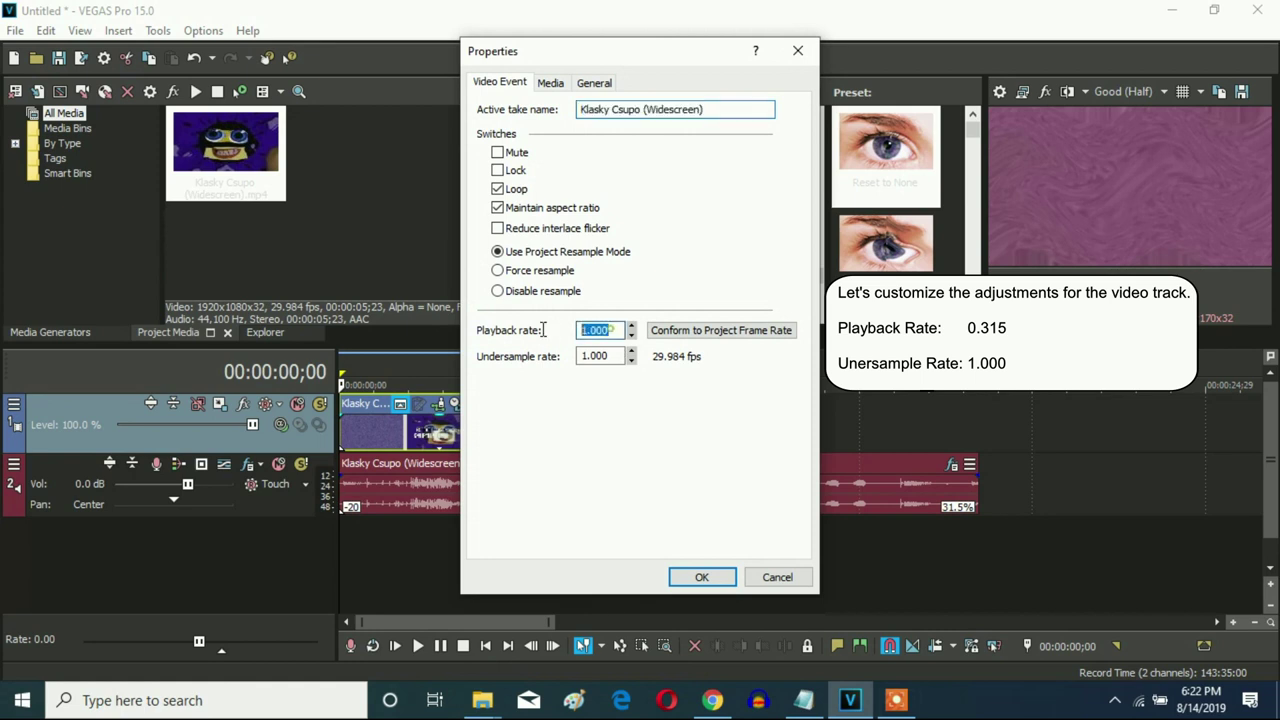
{"action": "type", "text": "."}
{"action": "key", "text": "Tab"}
{"action": "left_click", "coordinate": [612, 331]}
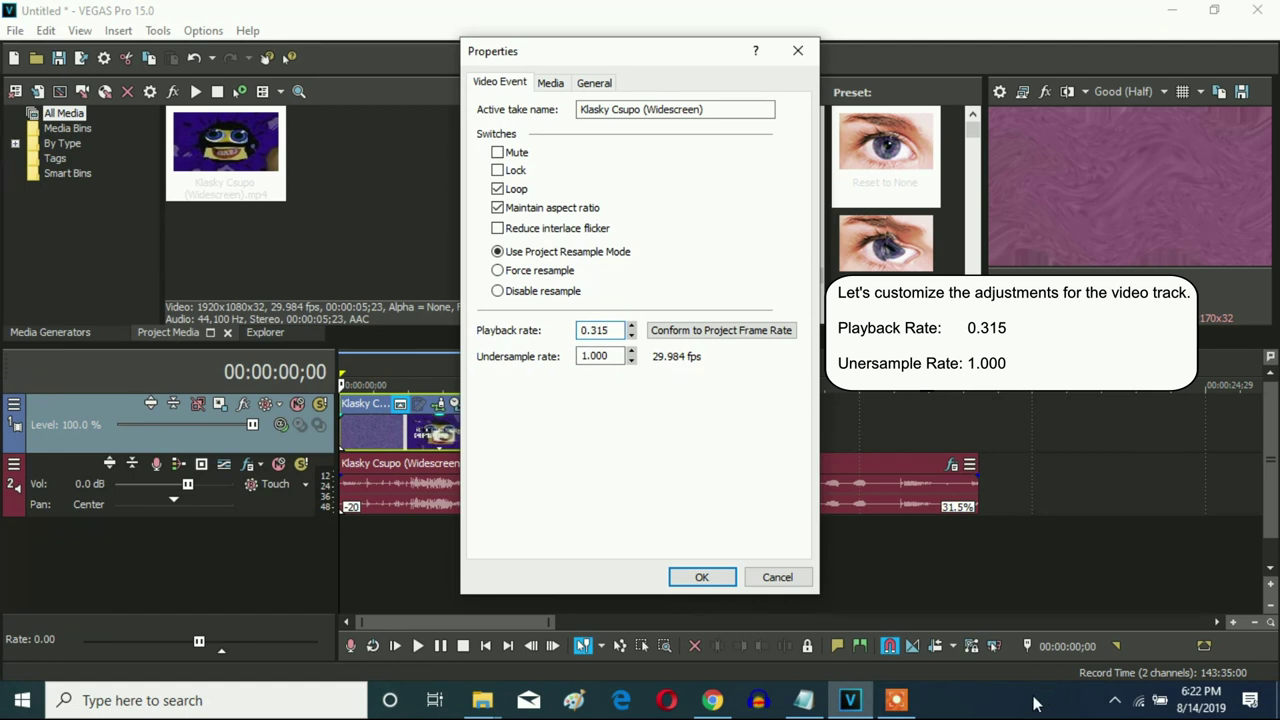
{"action": "left_click", "coordinate": [702, 577]}
{"action": "left_click_drag", "start_coordinate": [541, 430], "coordinate": [983, 434]}
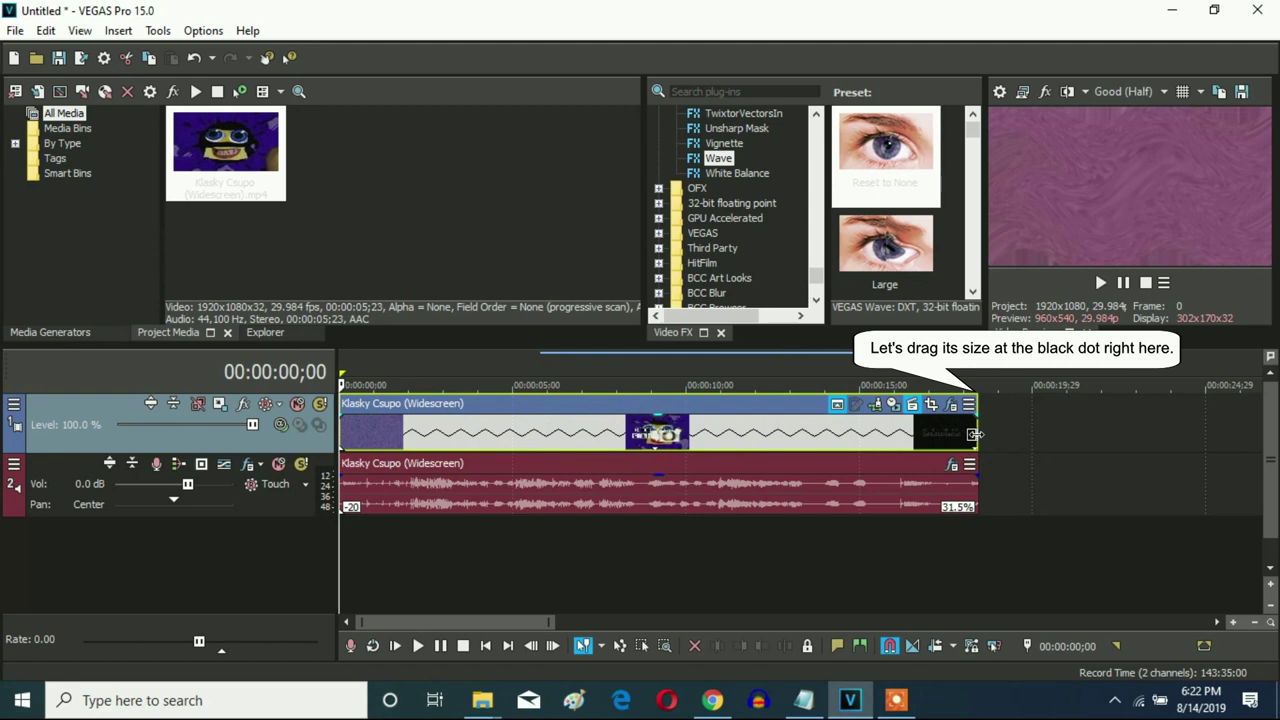
Turn off Lock to stretch for the stretched audio event, resetting its pitch change to 0
{"action": "right_click", "coordinate": [500, 508]}
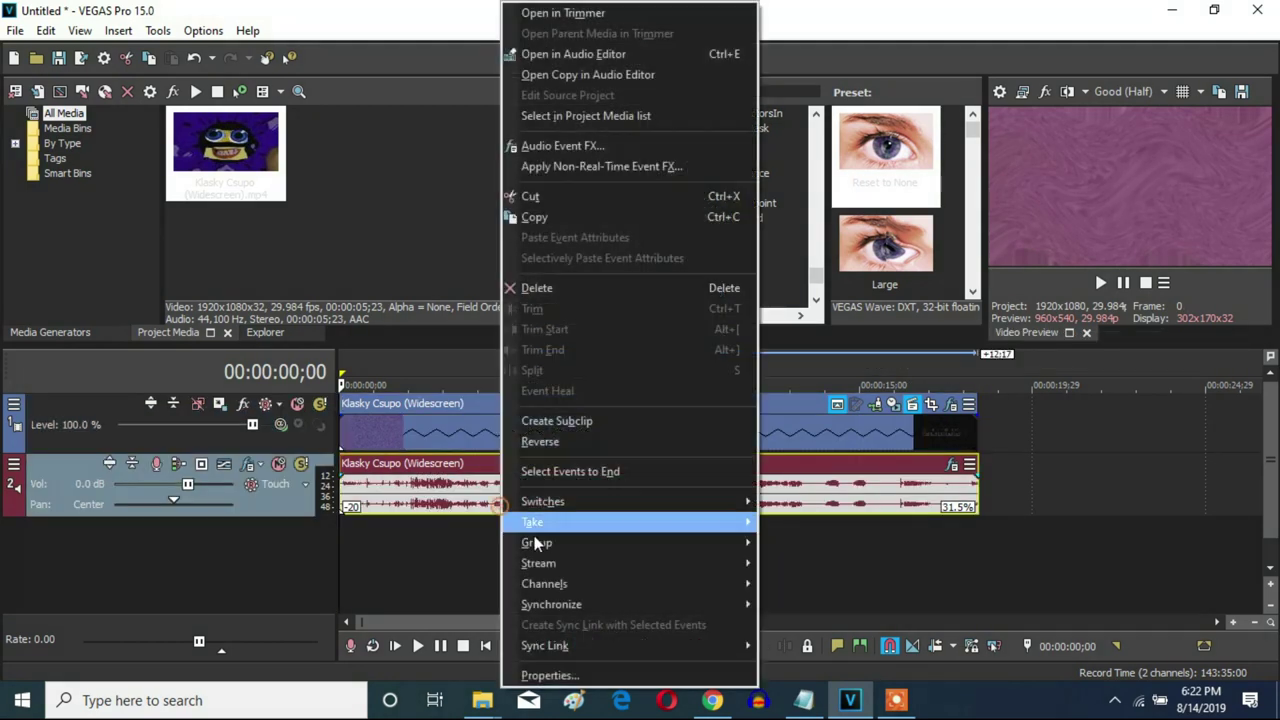
{"action": "left_click", "coordinate": [578, 677]}
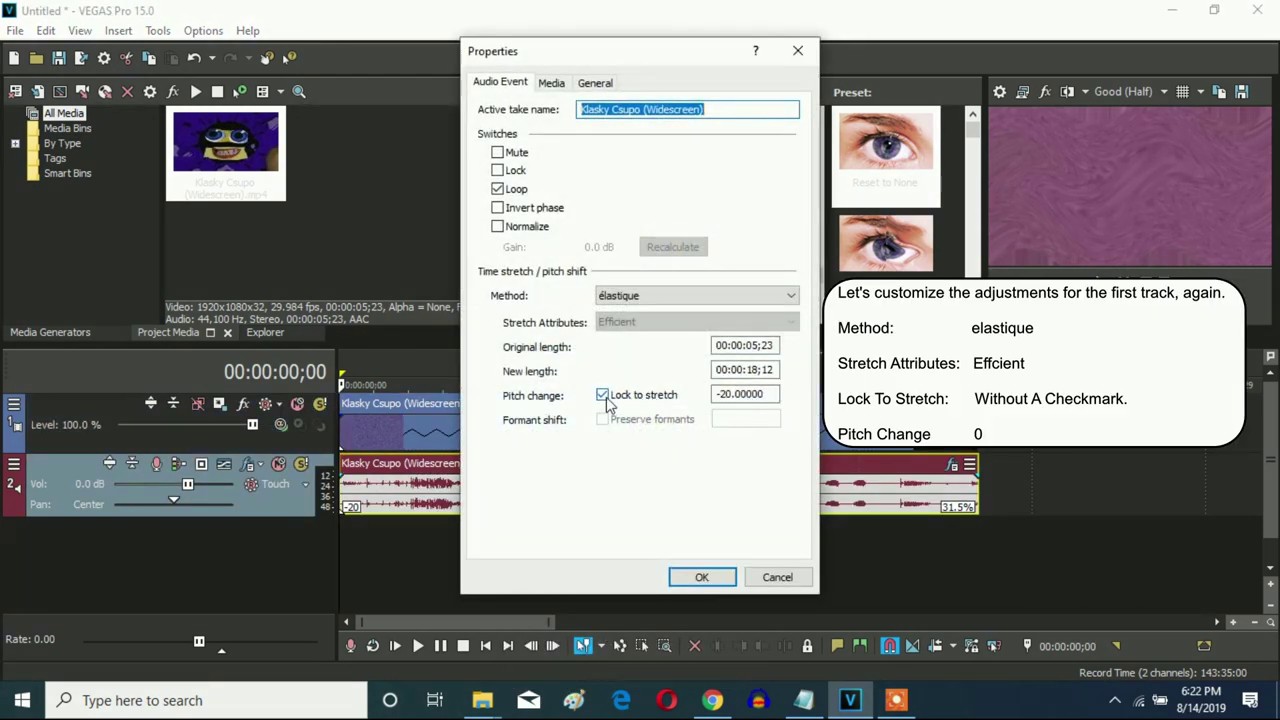
{"action": "left_click", "coordinate": [603, 396]}
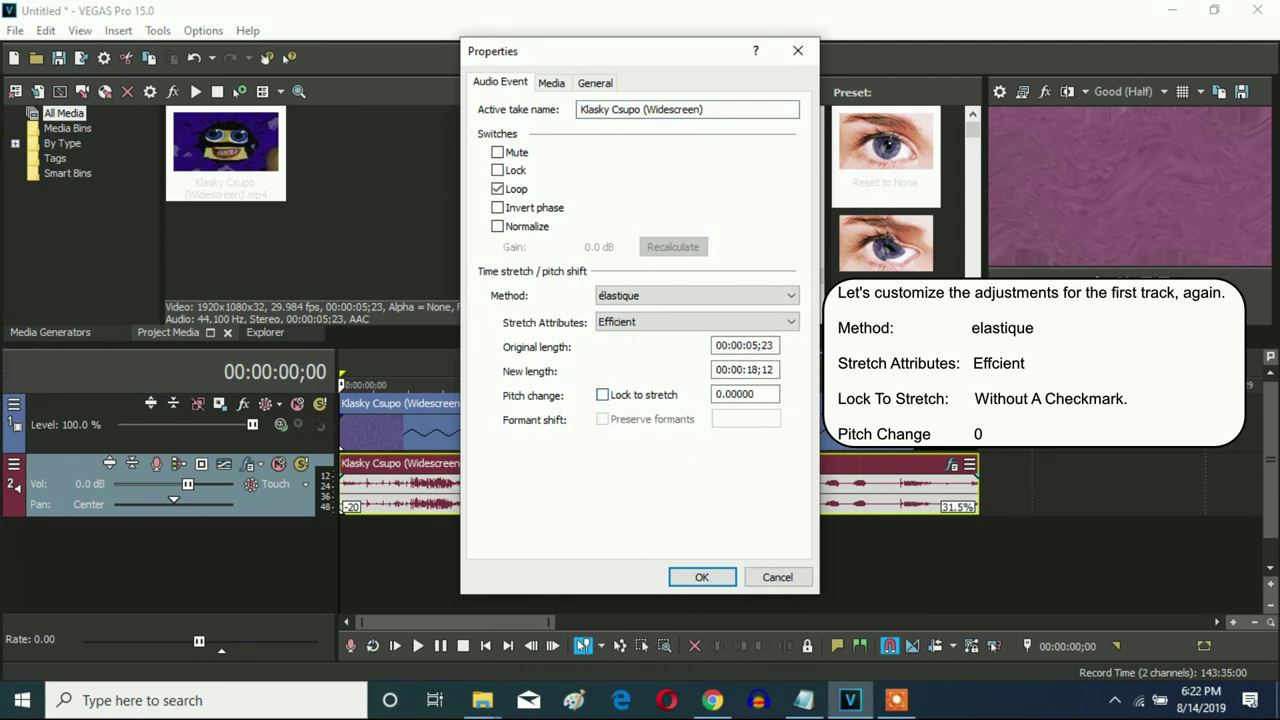
{"action": "left_click", "coordinate": [703, 578]}
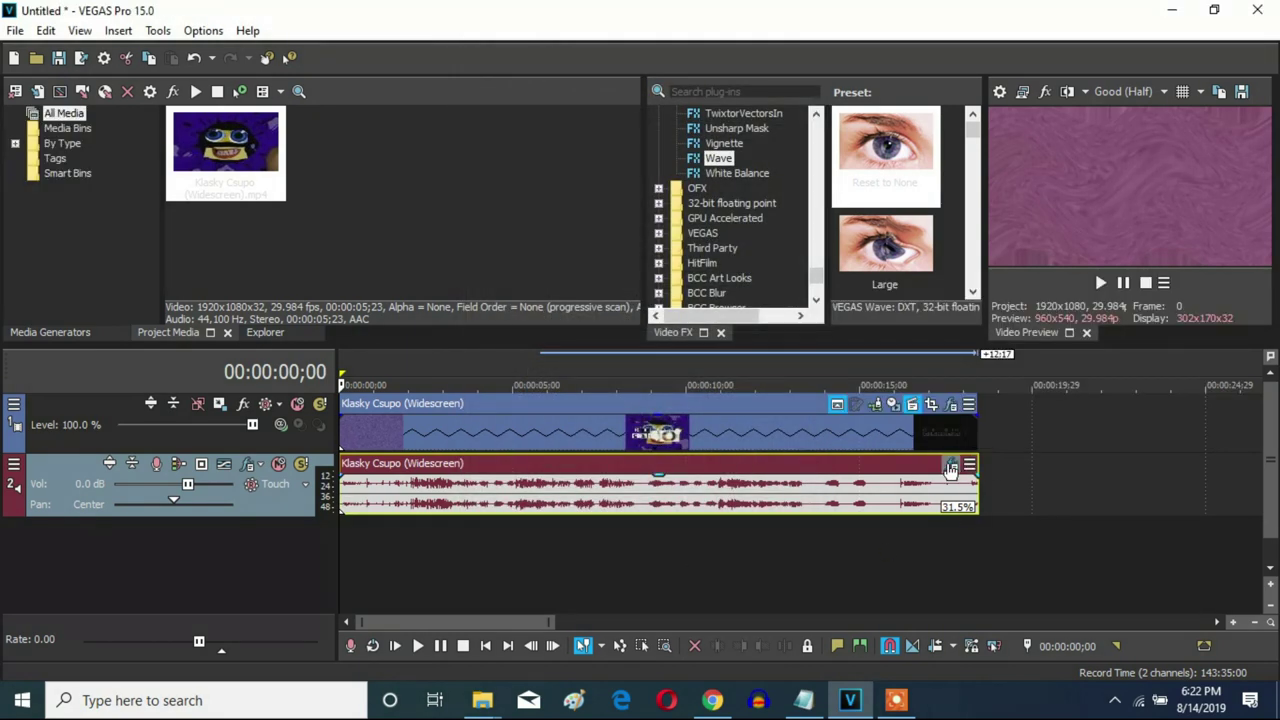
Apply the Six Semitones Up preset to the audio event's Pitch Shift effect and close the effects window
{"action": "left_click", "coordinate": [950, 469]}
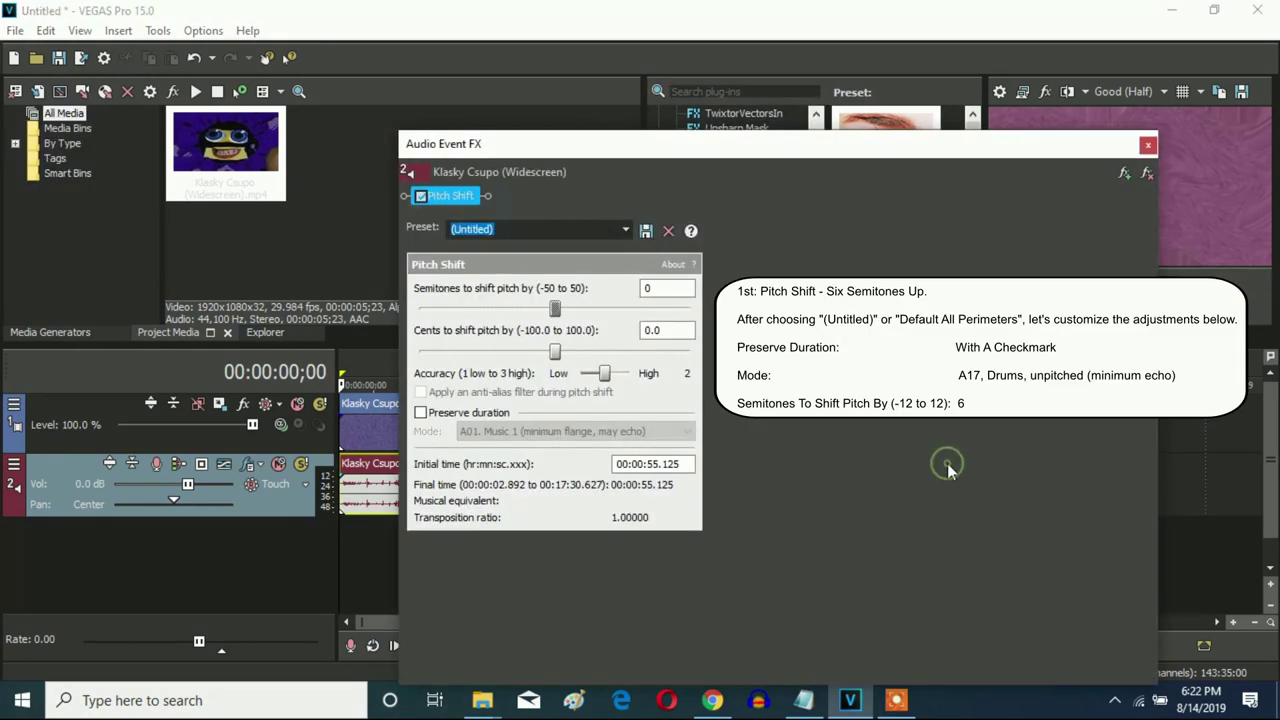
{"action": "left_click", "coordinate": [625, 231]}
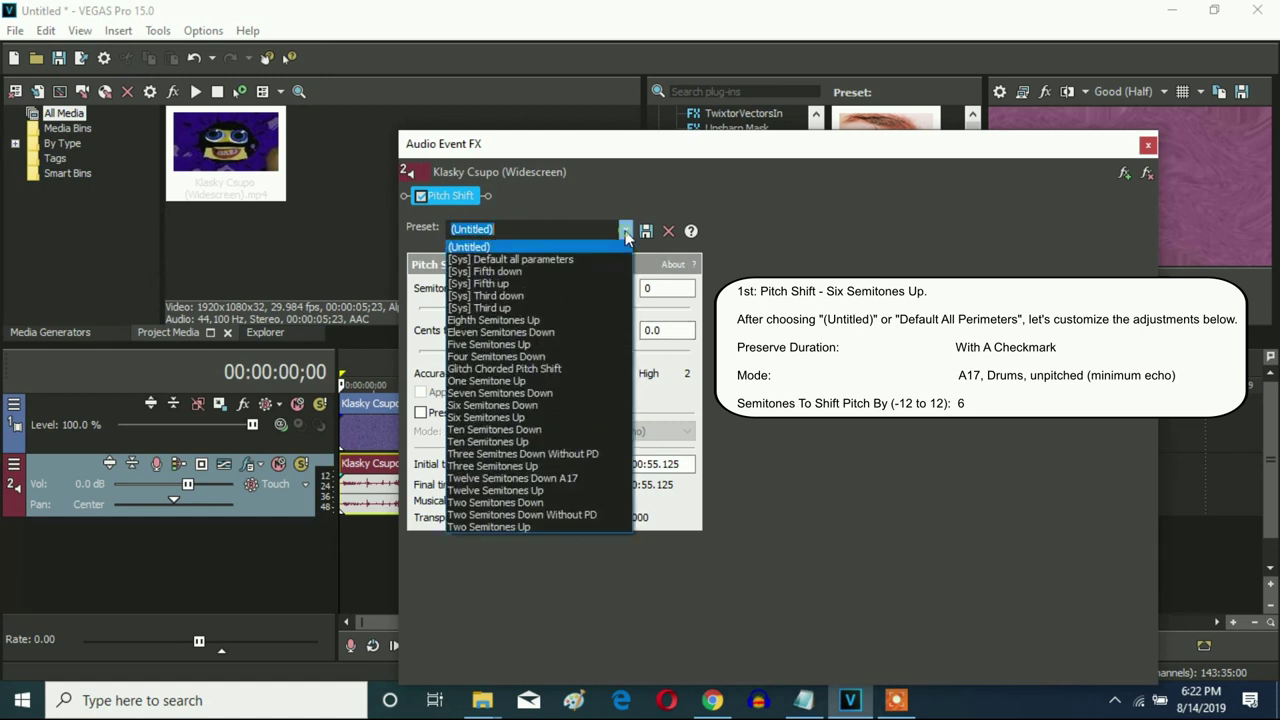
{"action": "left_click", "coordinate": [510, 418]}
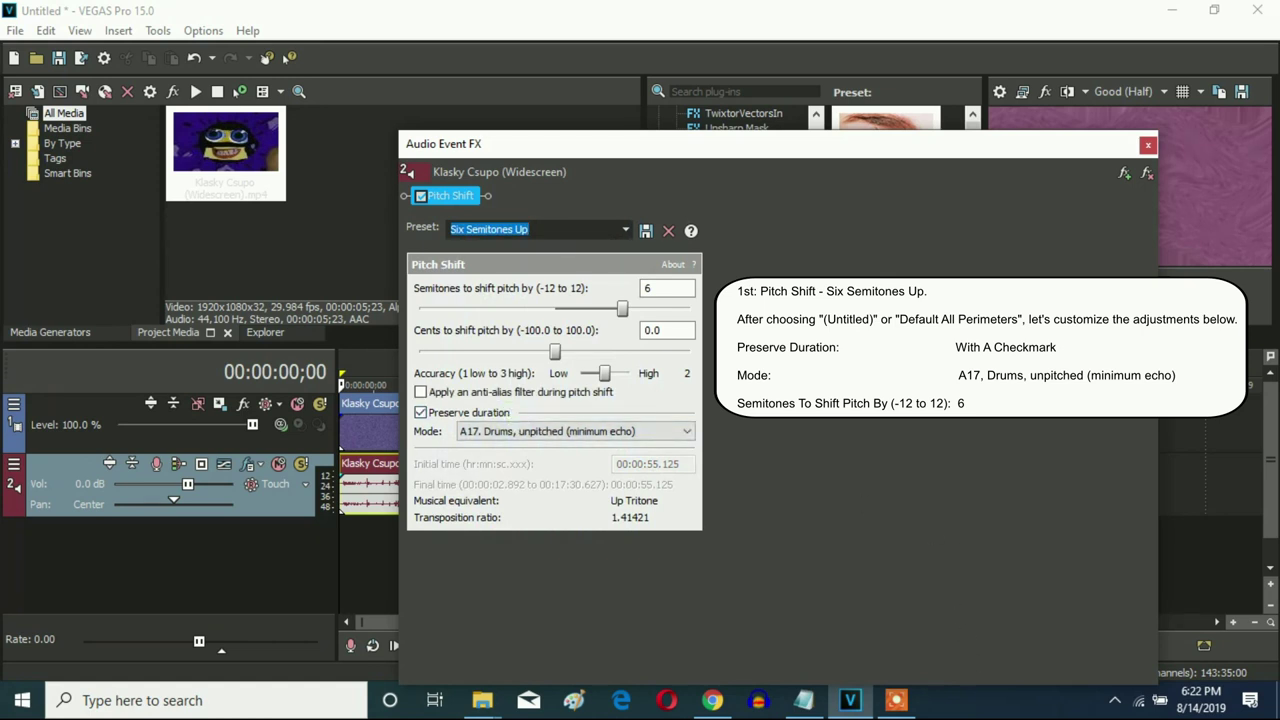
{"action": "left_click", "coordinate": [1147, 148]}
{"action": "left_click", "coordinate": [896, 700]}
{"action": "left_click", "coordinate": [745, 670]}
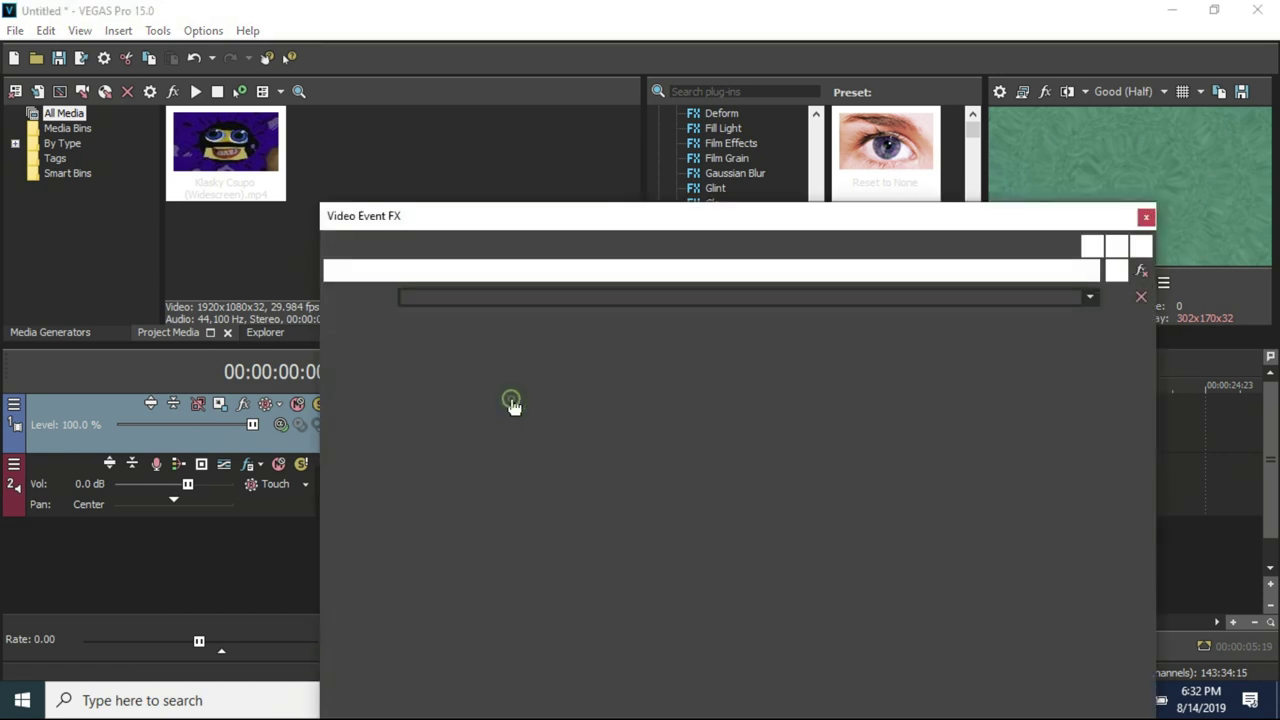
Review the first video event's HSL Adjust and NewBlue ME Ripple settings, closing the effects window when done
{"action": "left_click", "coordinate": [514, 403]}
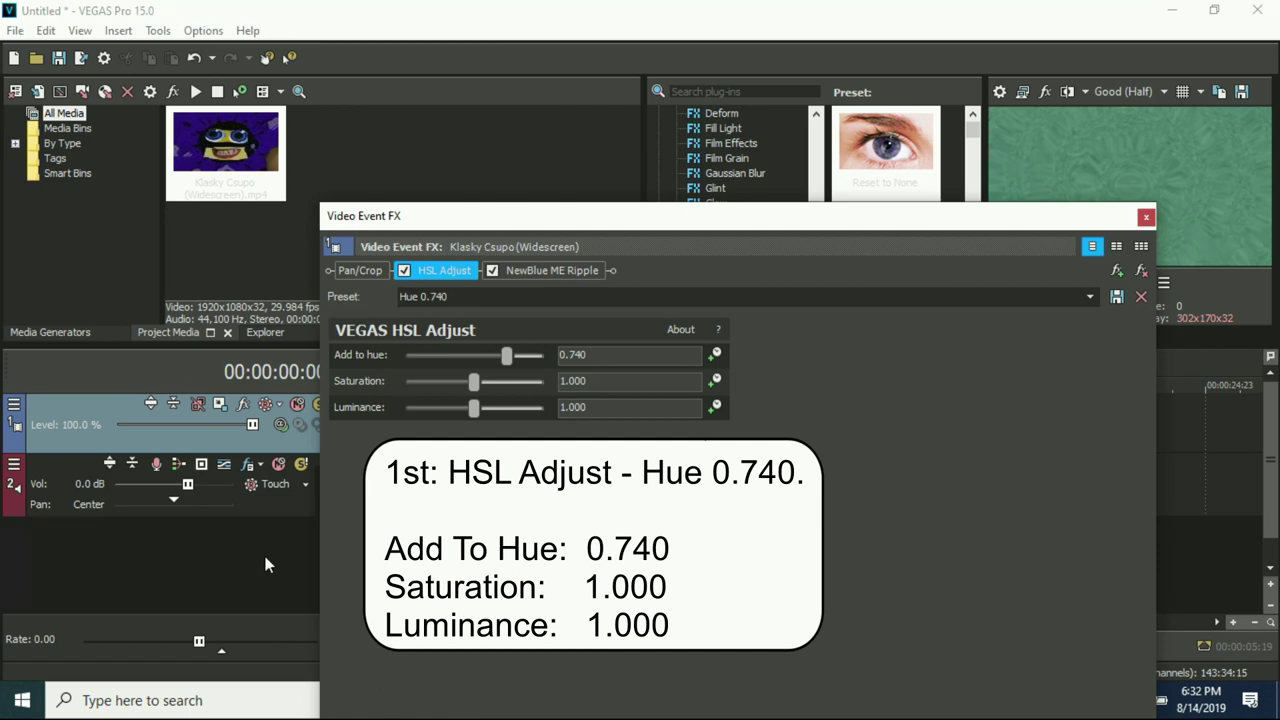
{"action": "left_click", "coordinate": [552, 270]}
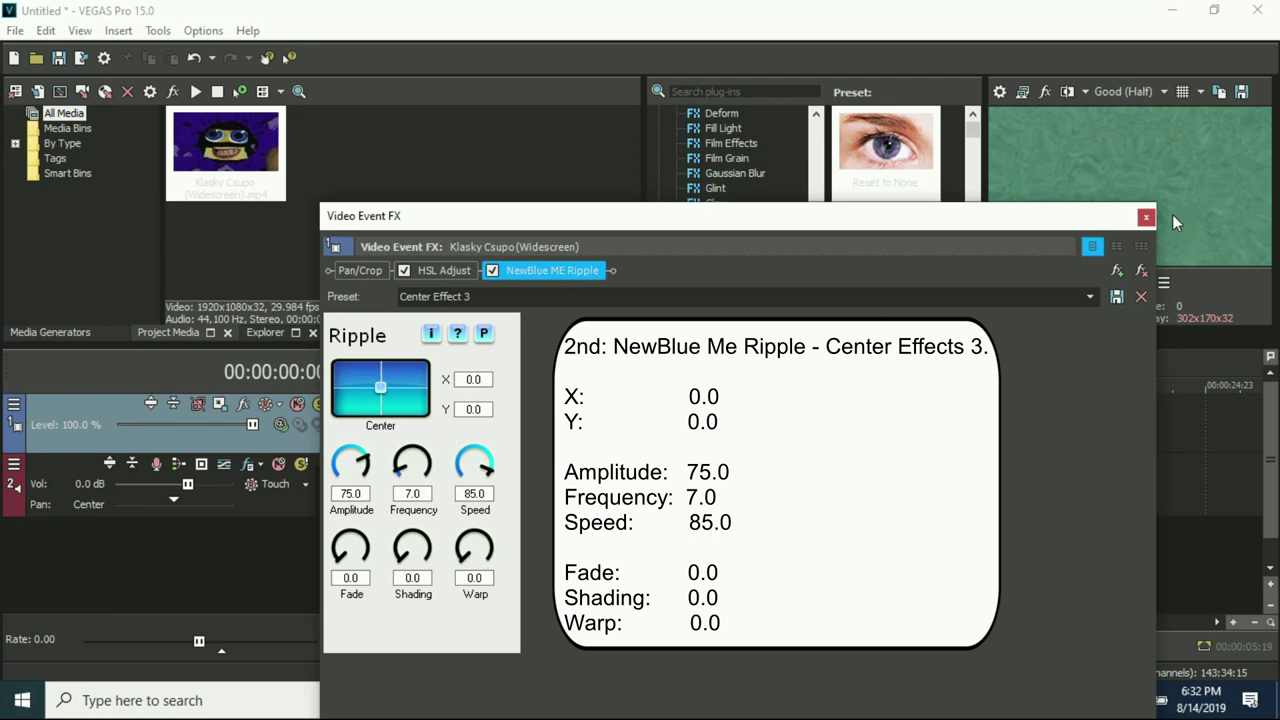
{"action": "left_click", "coordinate": [1146, 218]}
Check the pitch shift method, stretch attributes and pitch change in the first audio event's properties
{"action": "right_click", "coordinate": [430, 498]}
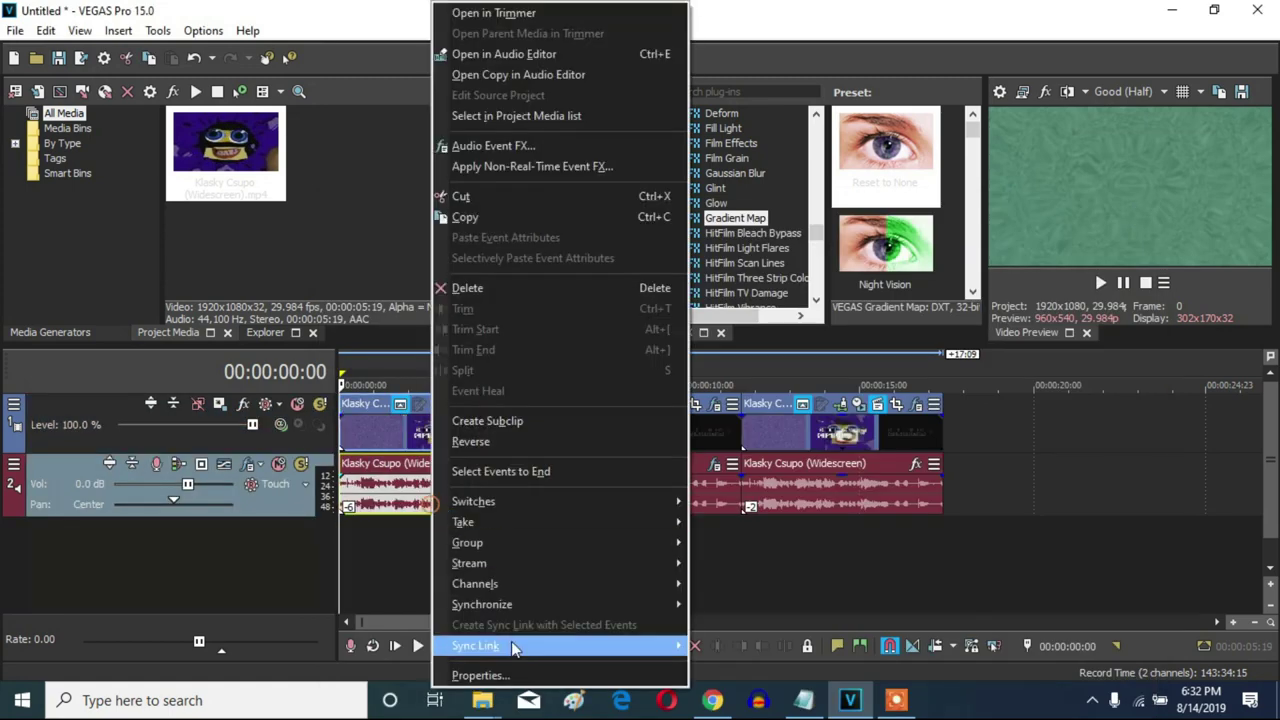
{"action": "left_click", "coordinate": [476, 676]}
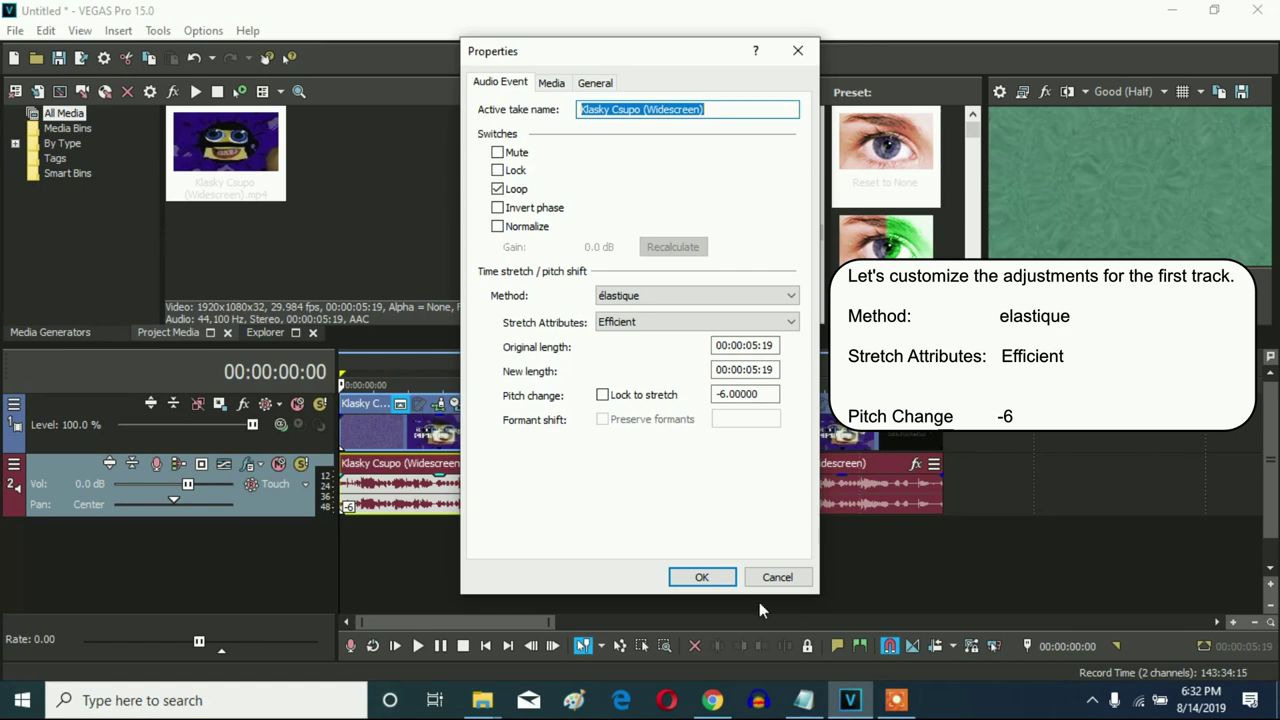
{"action": "left_click", "coordinate": [702, 578]}
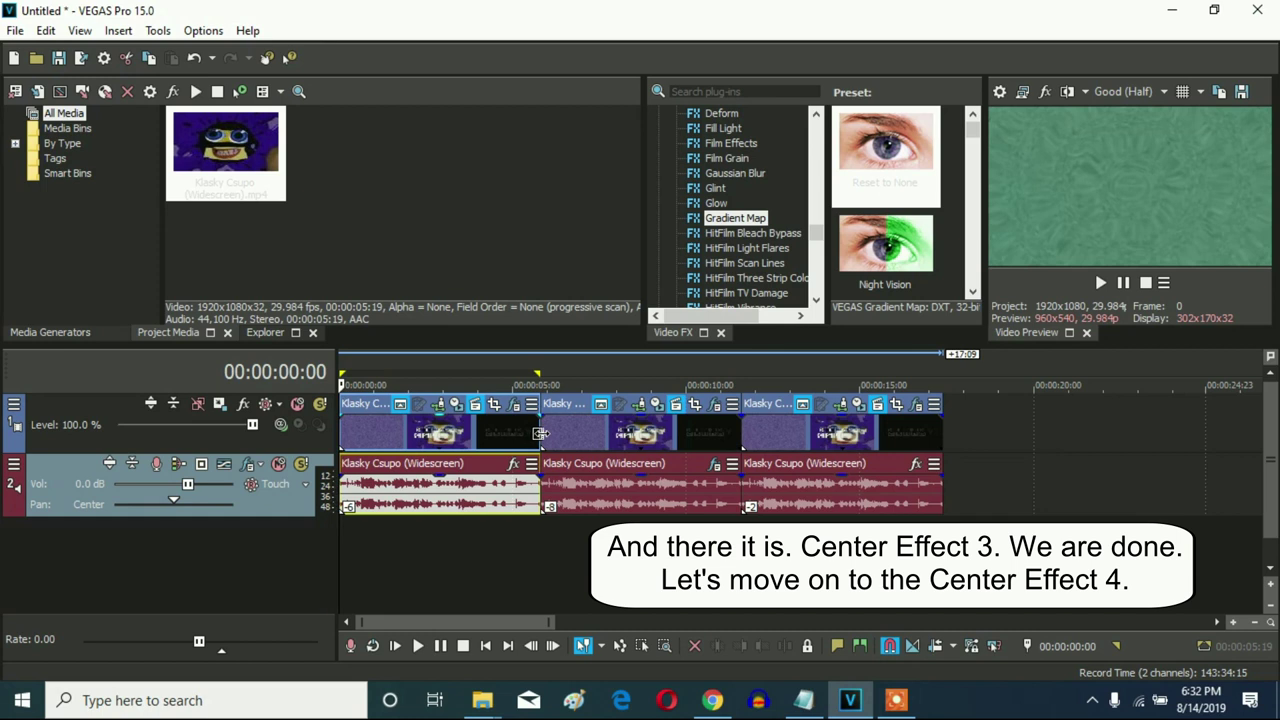
Review the second video event's Mirror settings and Swirl settings at the first and last keyframes, closing the effects window when done
{"action": "left_click", "coordinate": [544, 433]}
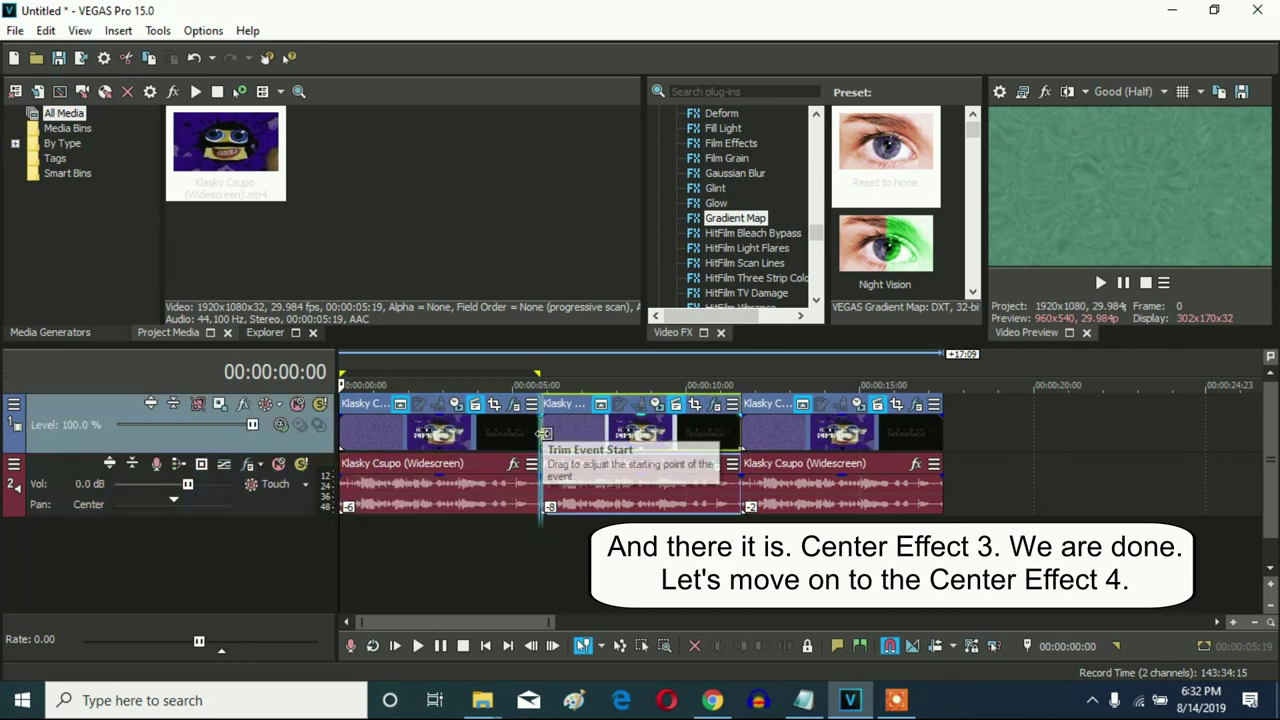
{"action": "left_click", "coordinate": [714, 407]}
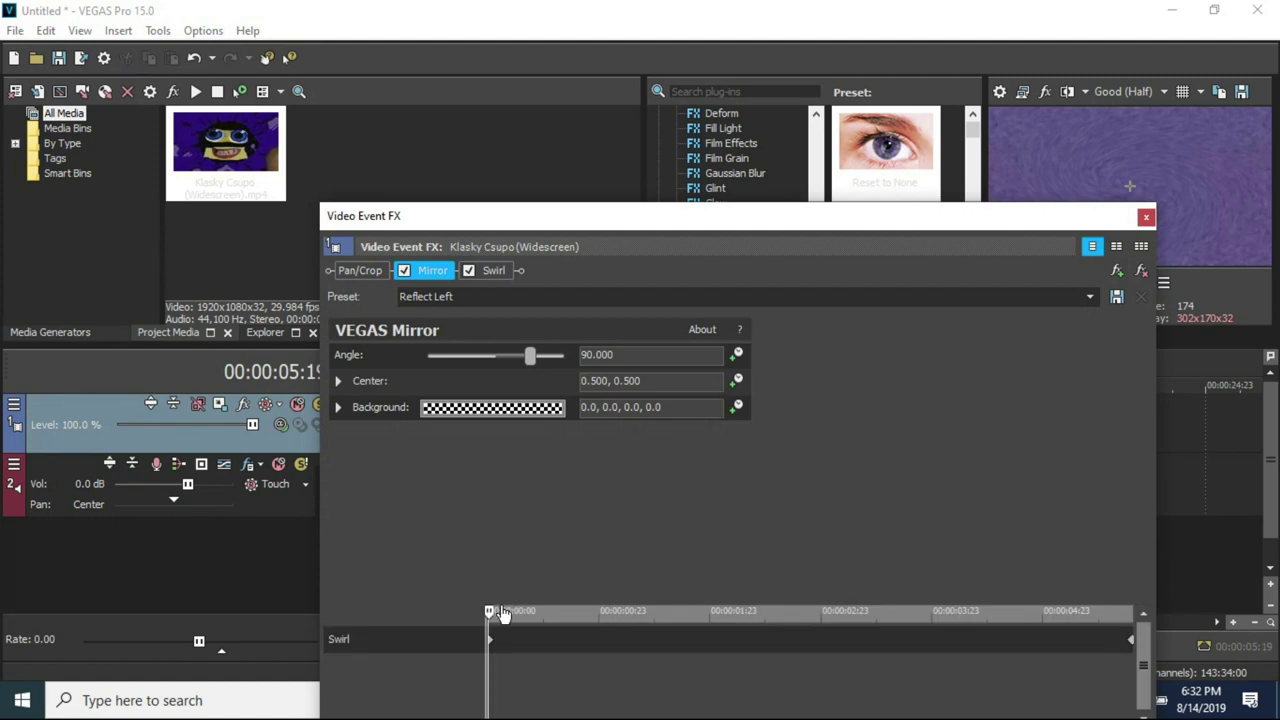
{"action": "left_click_drag", "start_coordinate": [618, 215], "coordinate": [597, 105]}
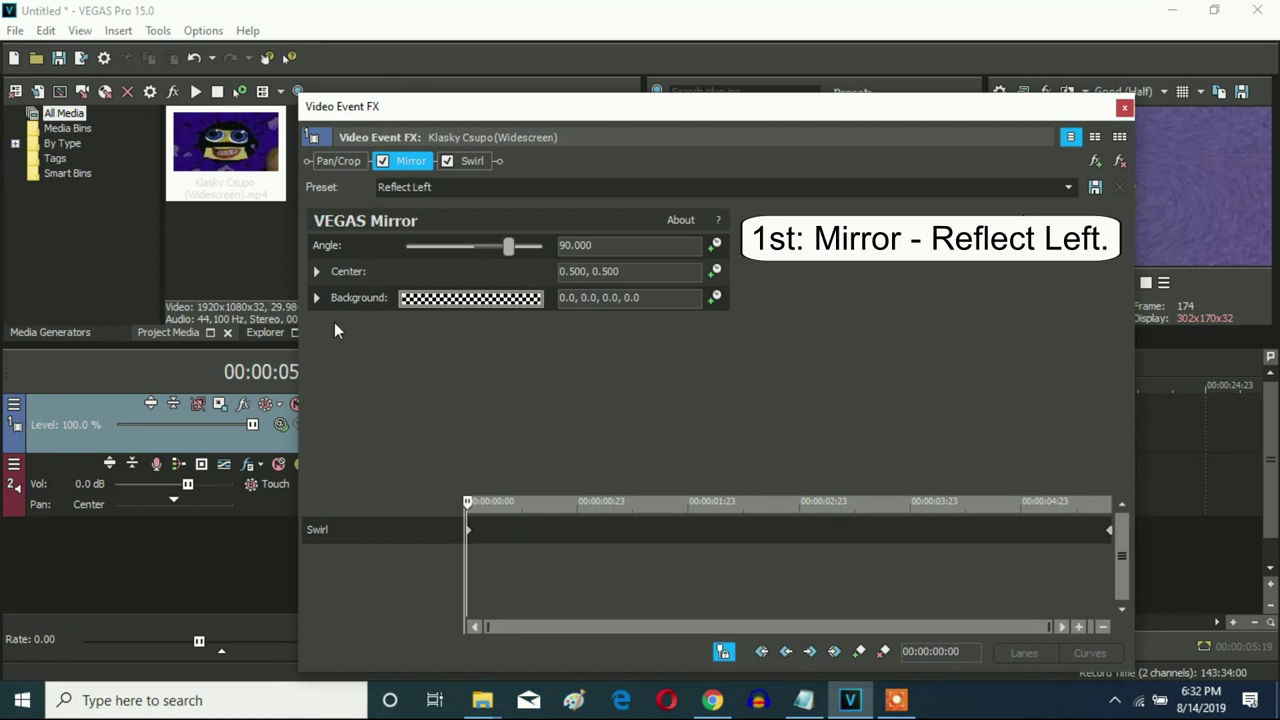
{"action": "left_click", "coordinate": [462, 161]}
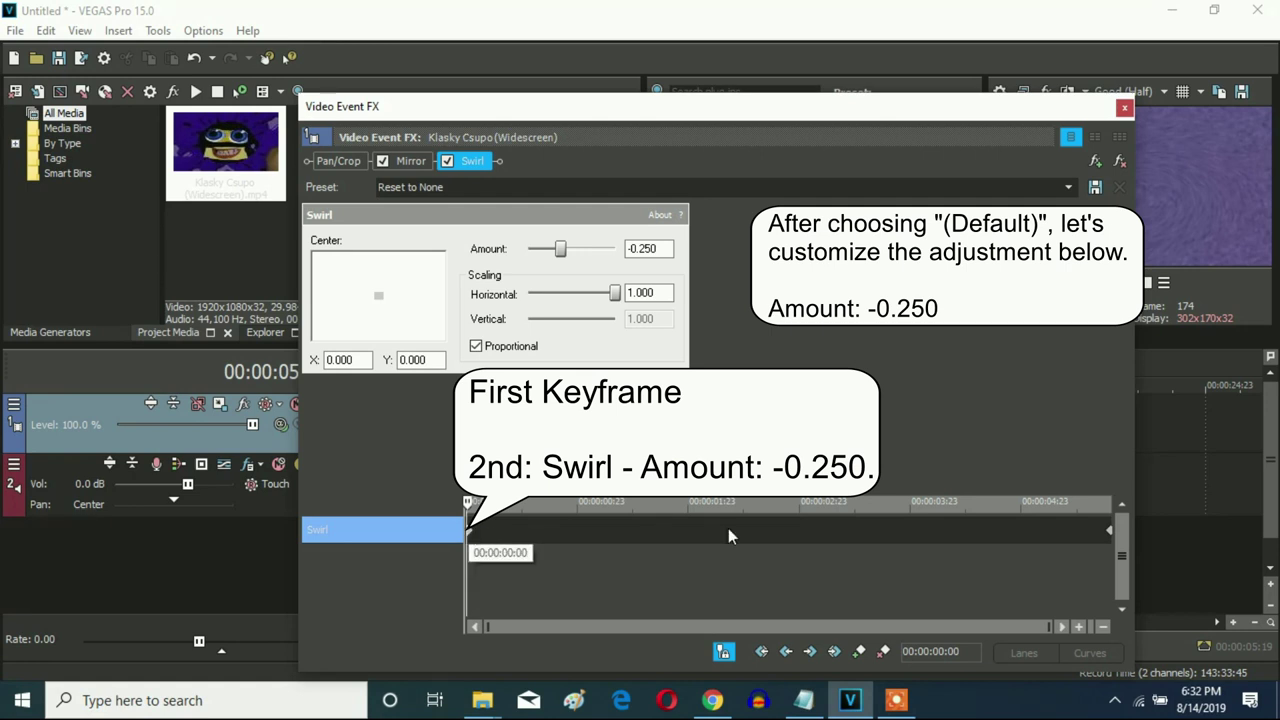
{"action": "left_click", "coordinate": [1109, 530]}
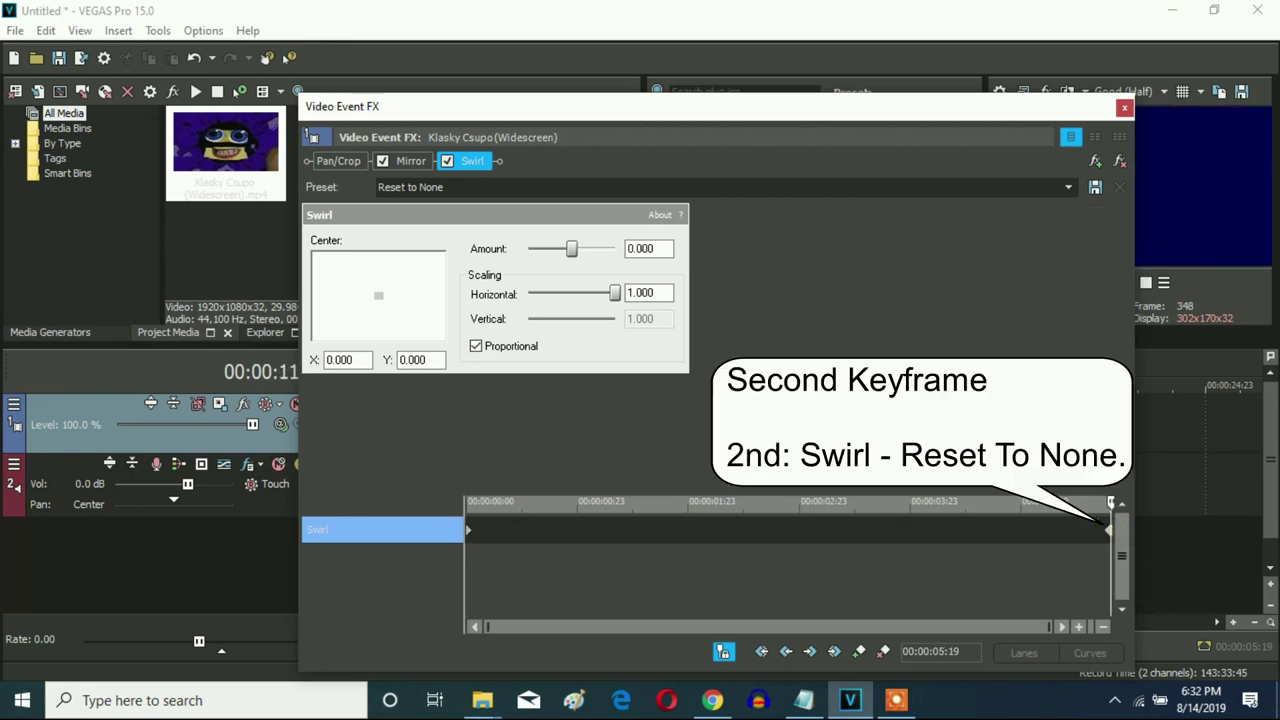
{"action": "left_click", "coordinate": [1124, 107]}
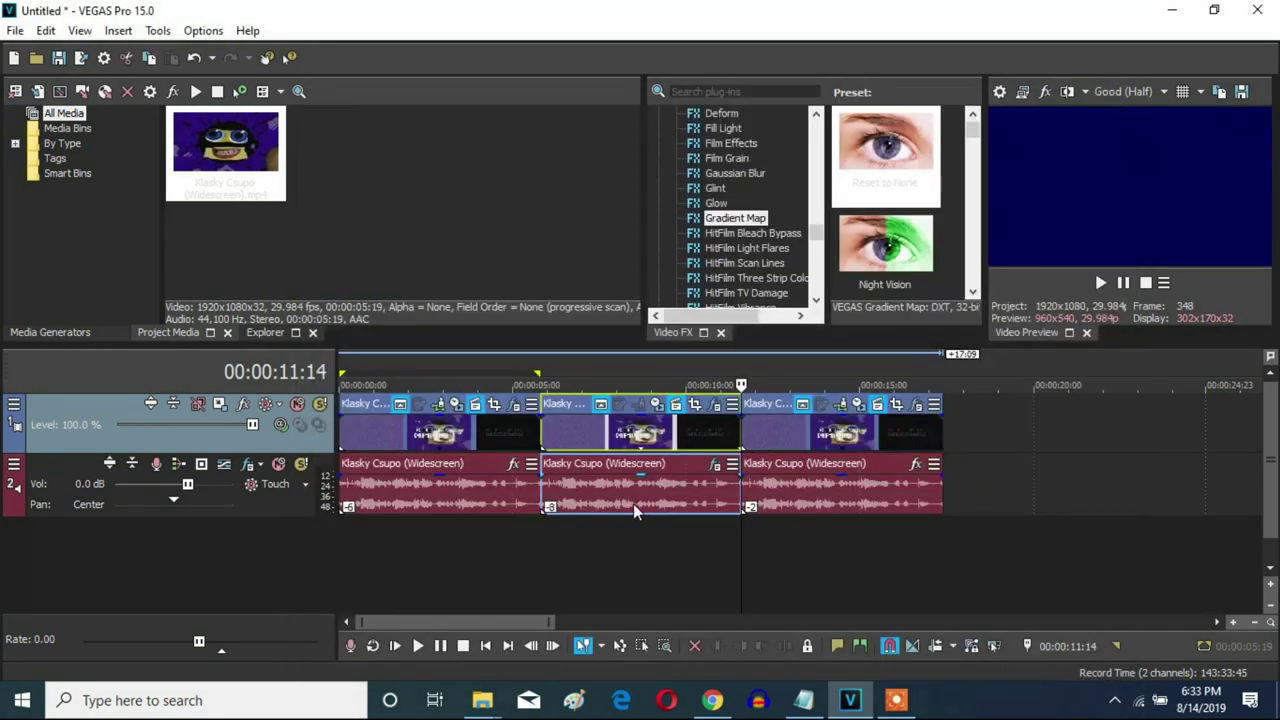
Check the time stretch method, stretch attributes and pitch change in the second audio event's properties
{"action": "right_click", "coordinate": [584, 494]}
{"action": "left_click", "coordinate": [628, 675]}
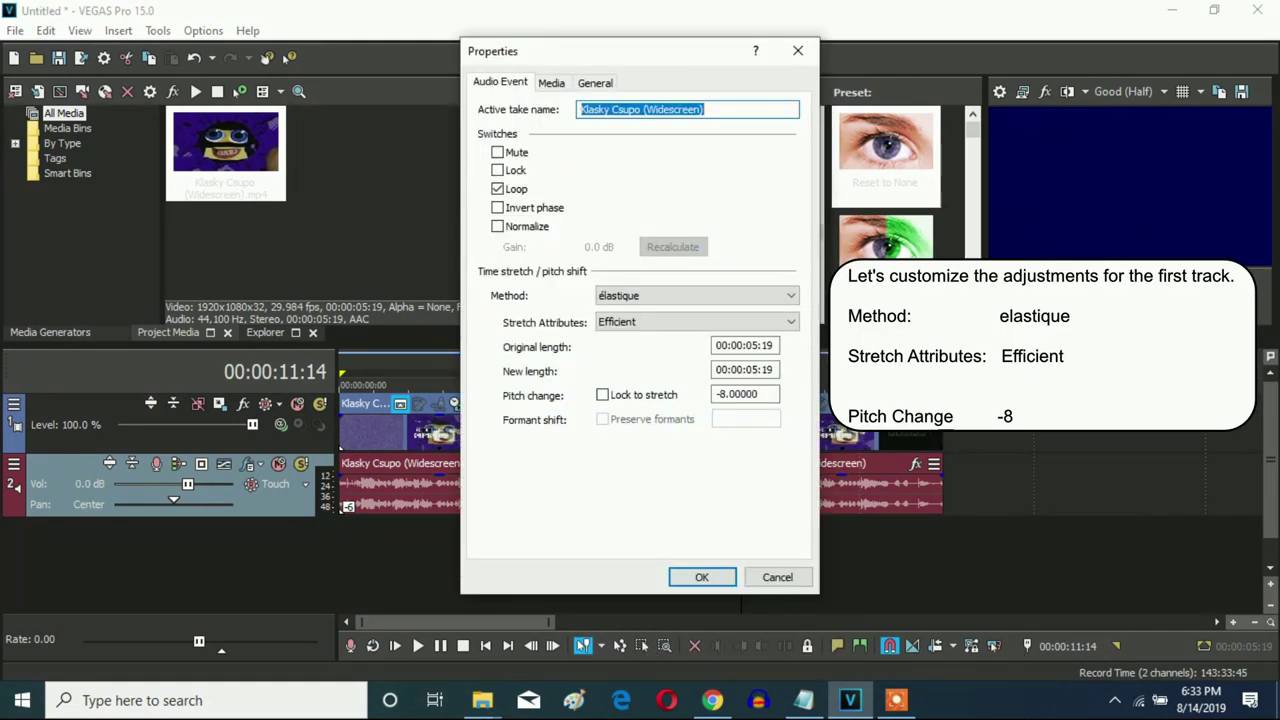
{"action": "left_click", "coordinate": [702, 580]}
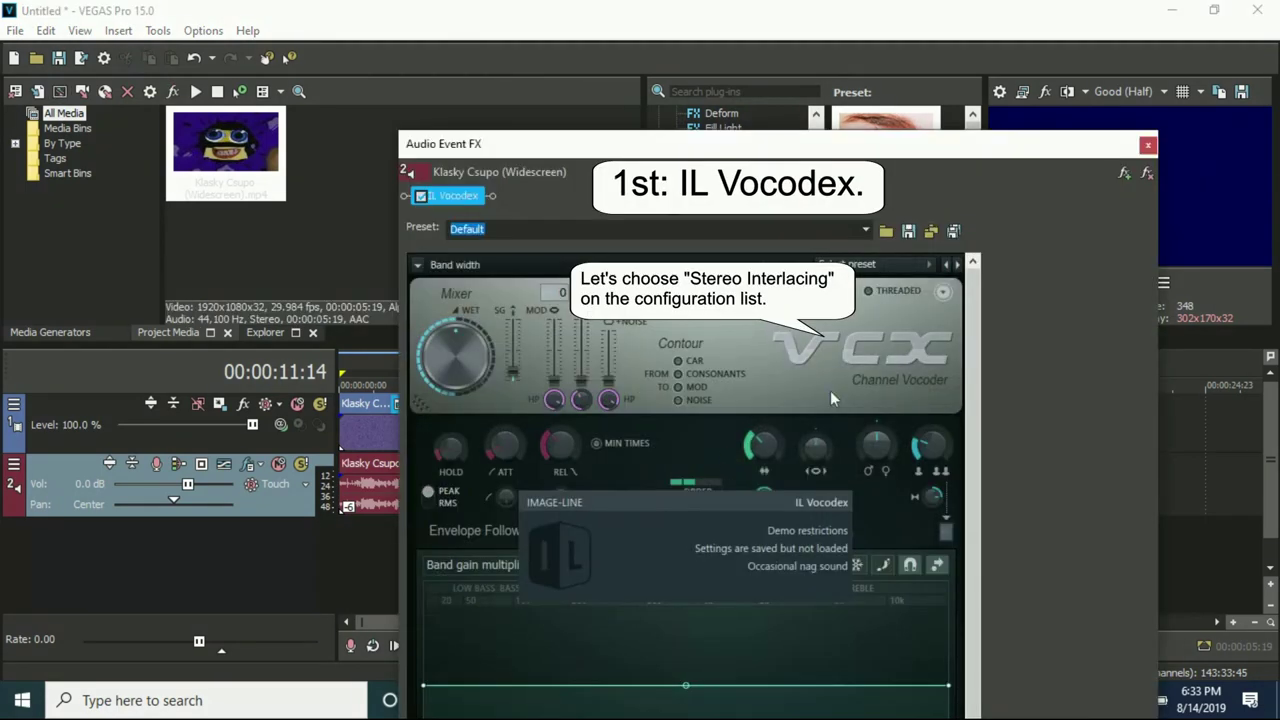
Apply the Stereo interlacing preset to the second audio event's IL Vocodex effect
{"action": "left_click", "coordinate": [862, 265]}
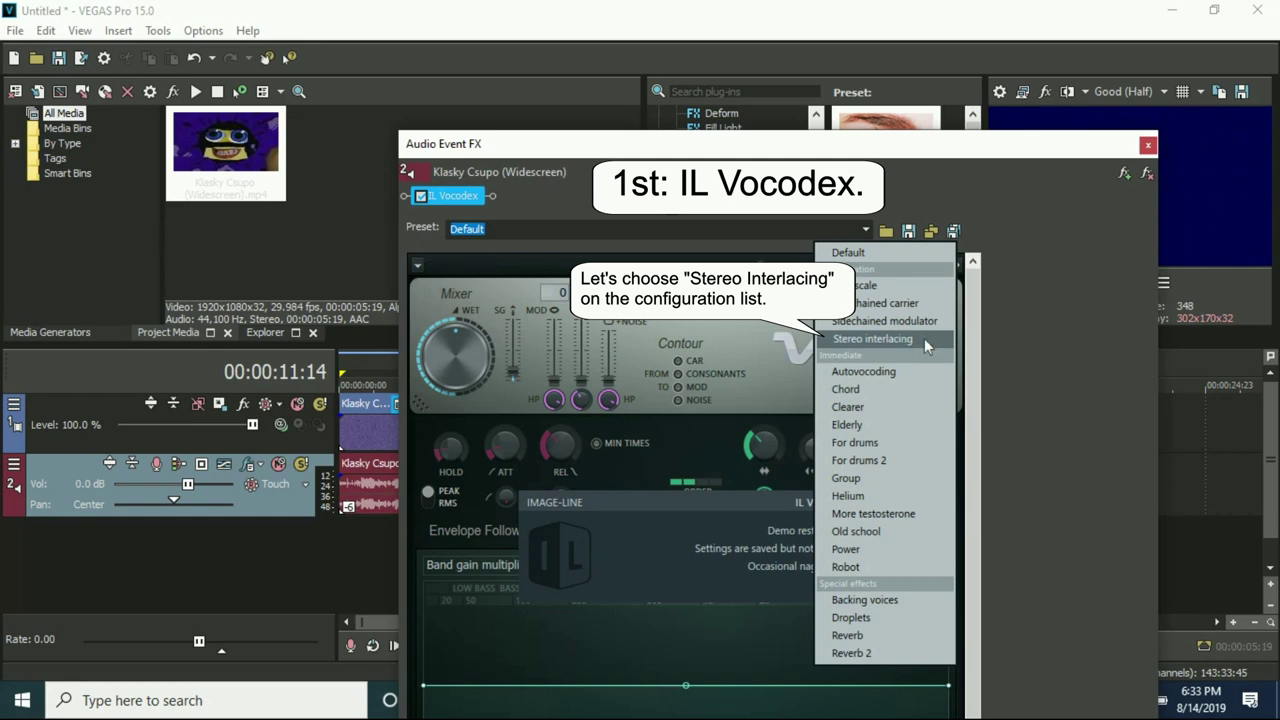
{"action": "left_click", "coordinate": [872, 339]}
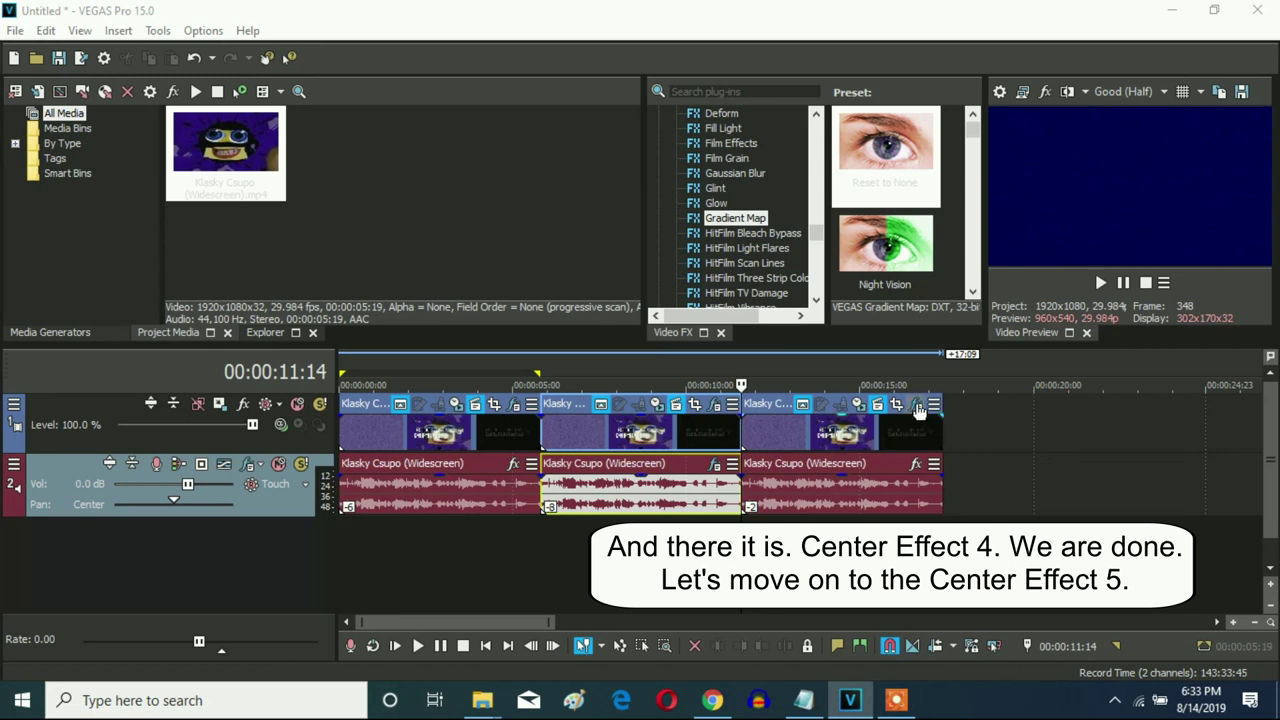
Review the RGBA values of each color spot in the third video event's Gradient Map, closing the effects window when done
{"action": "left_click", "coordinate": [917, 405]}
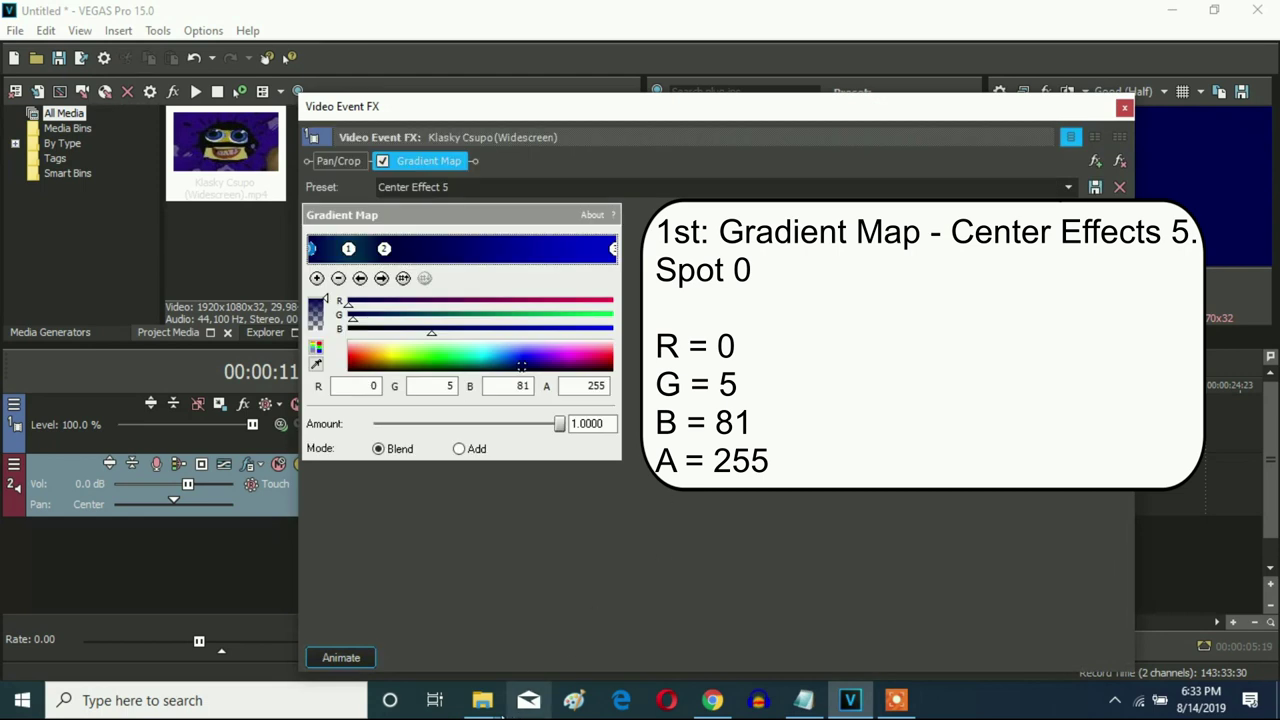
{"action": "left_click", "coordinate": [348, 249]}
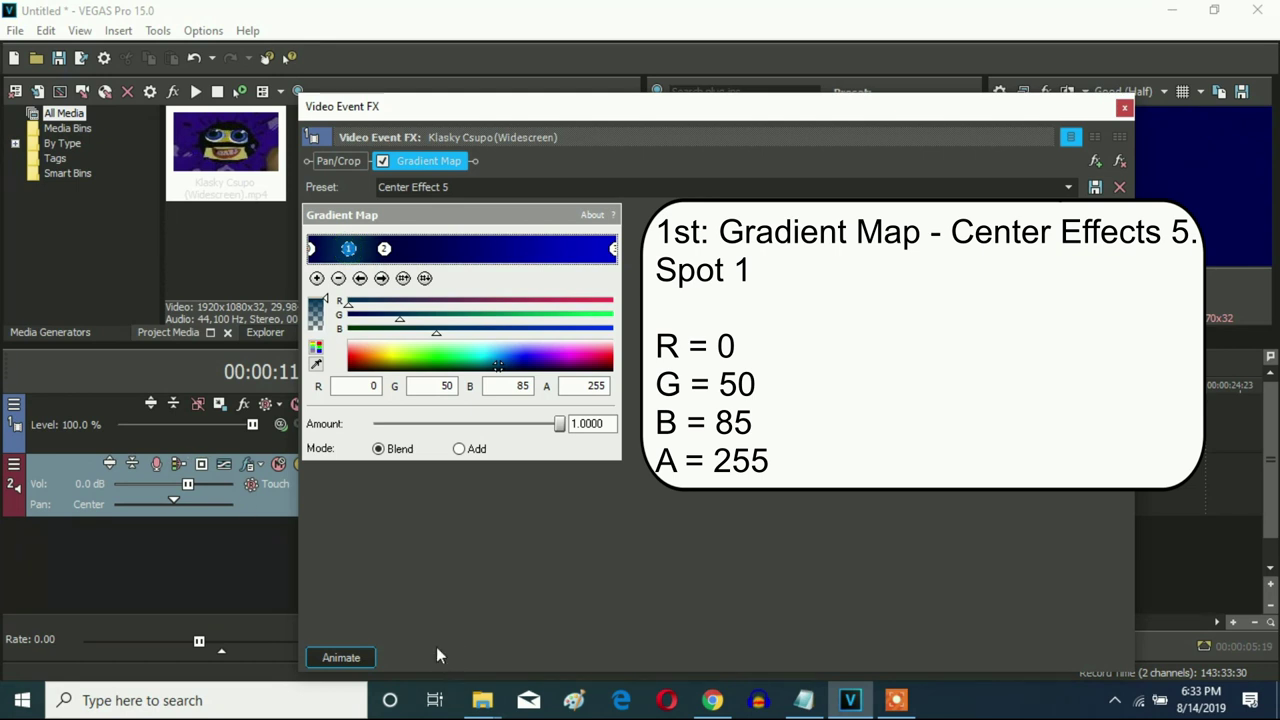
{"action": "left_click", "coordinate": [385, 250]}
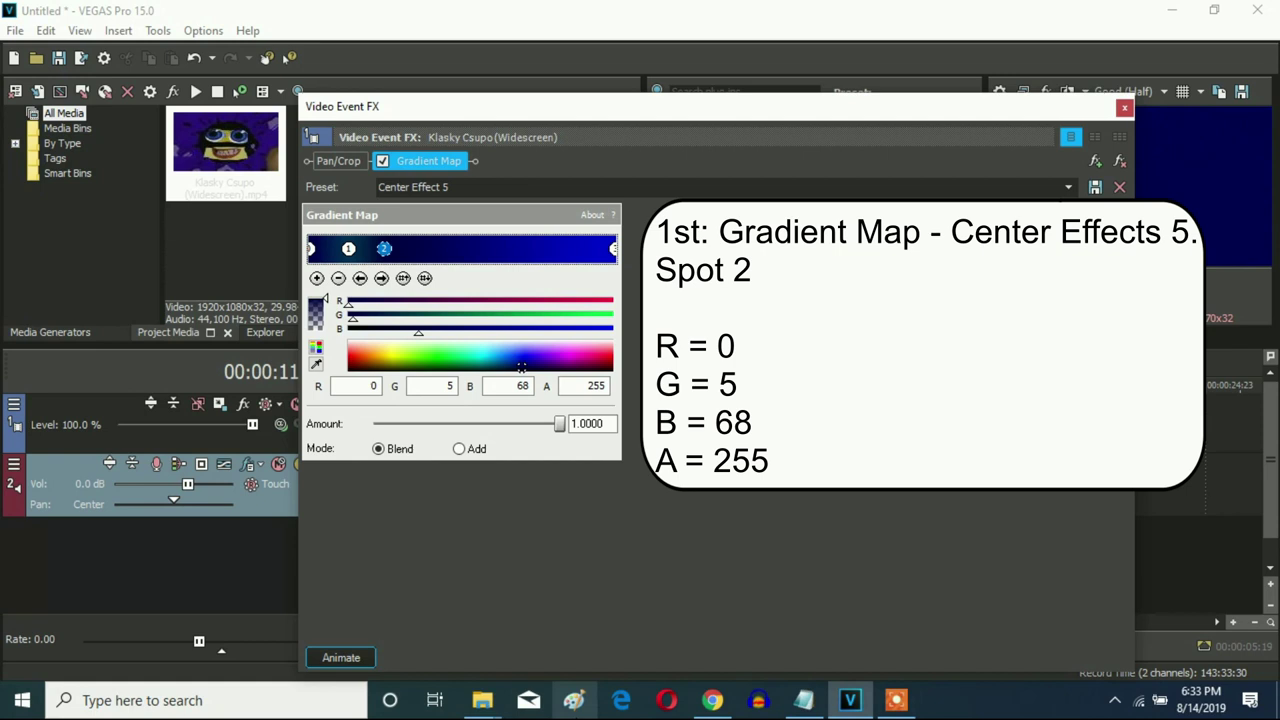
{"action": "left_click", "coordinate": [614, 250]}
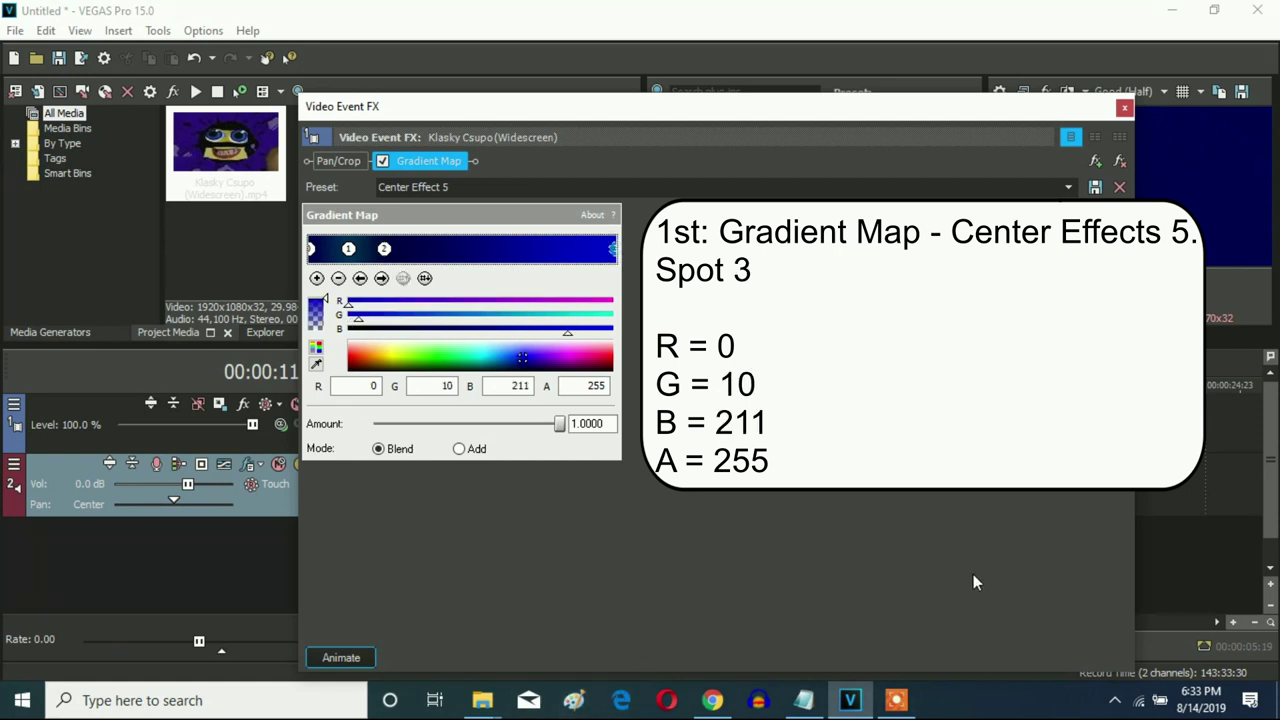
{"action": "left_click", "coordinate": [1125, 110]}
Check the time stretch method, stretch attributes and pitch change in the third audio event's properties
{"action": "right_click", "coordinate": [832, 507]}
{"action": "left_click", "coordinate": [880, 674]}
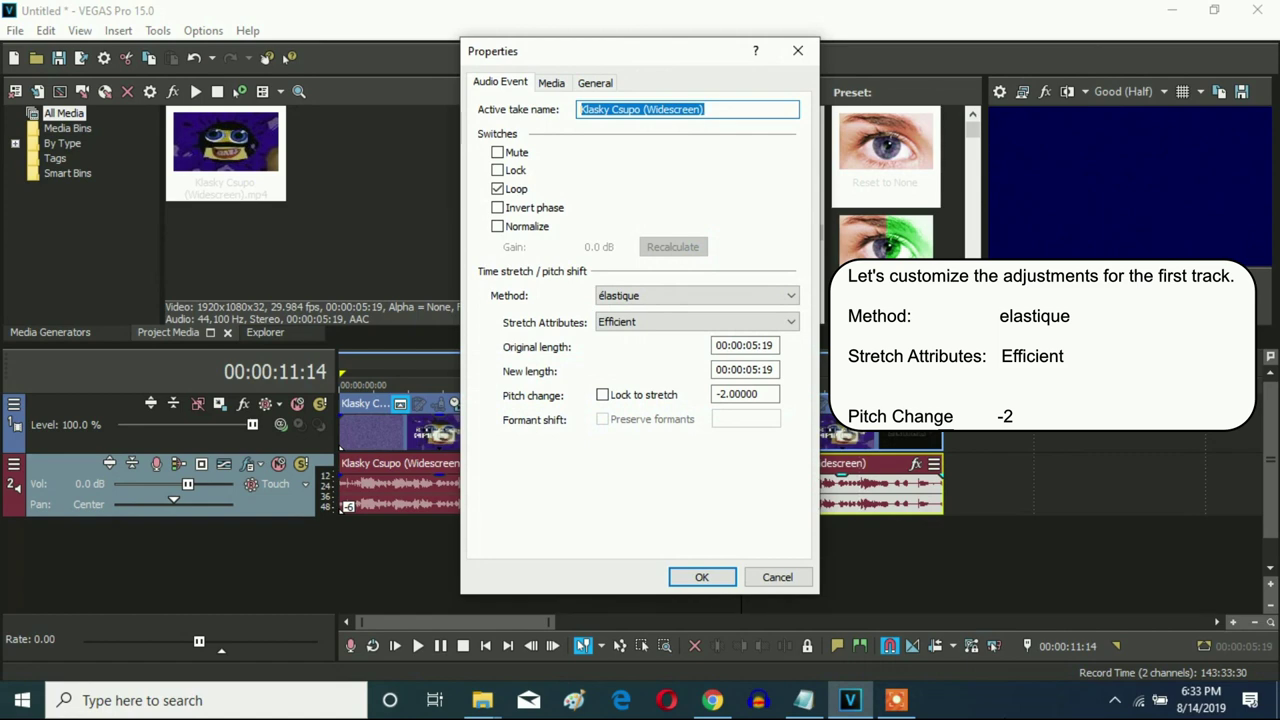
{"action": "left_click", "coordinate": [705, 577]}
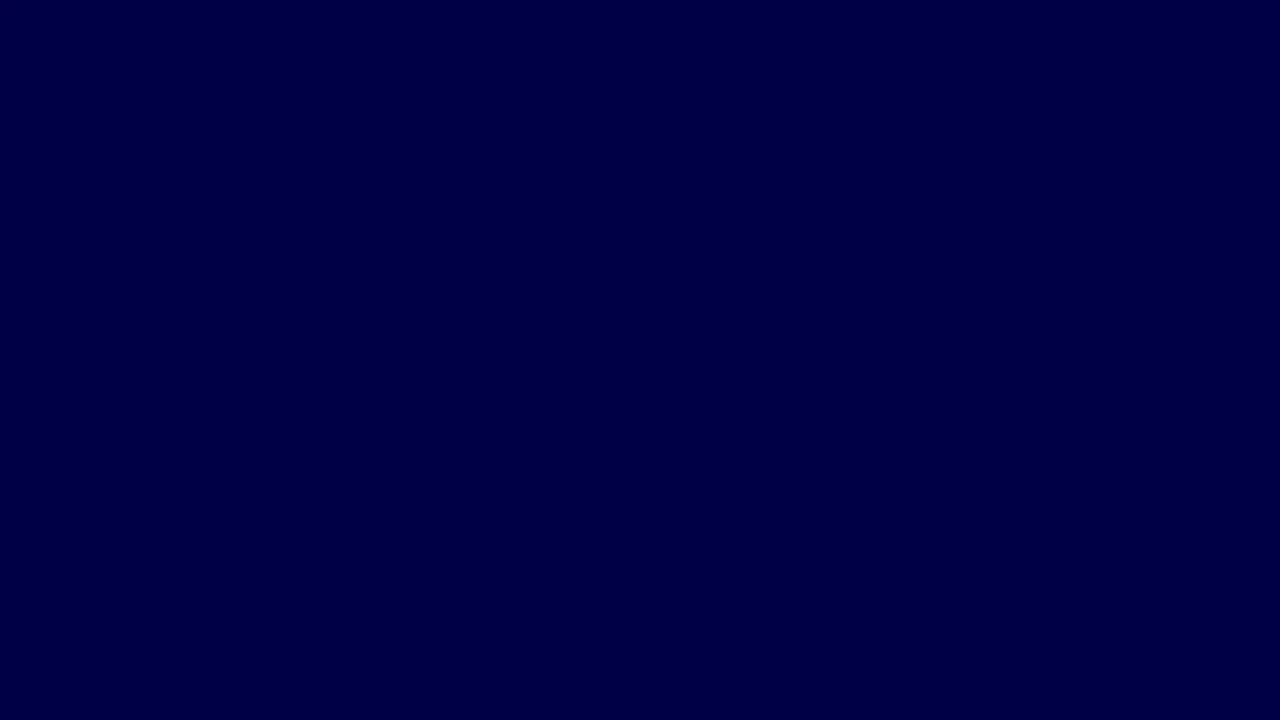